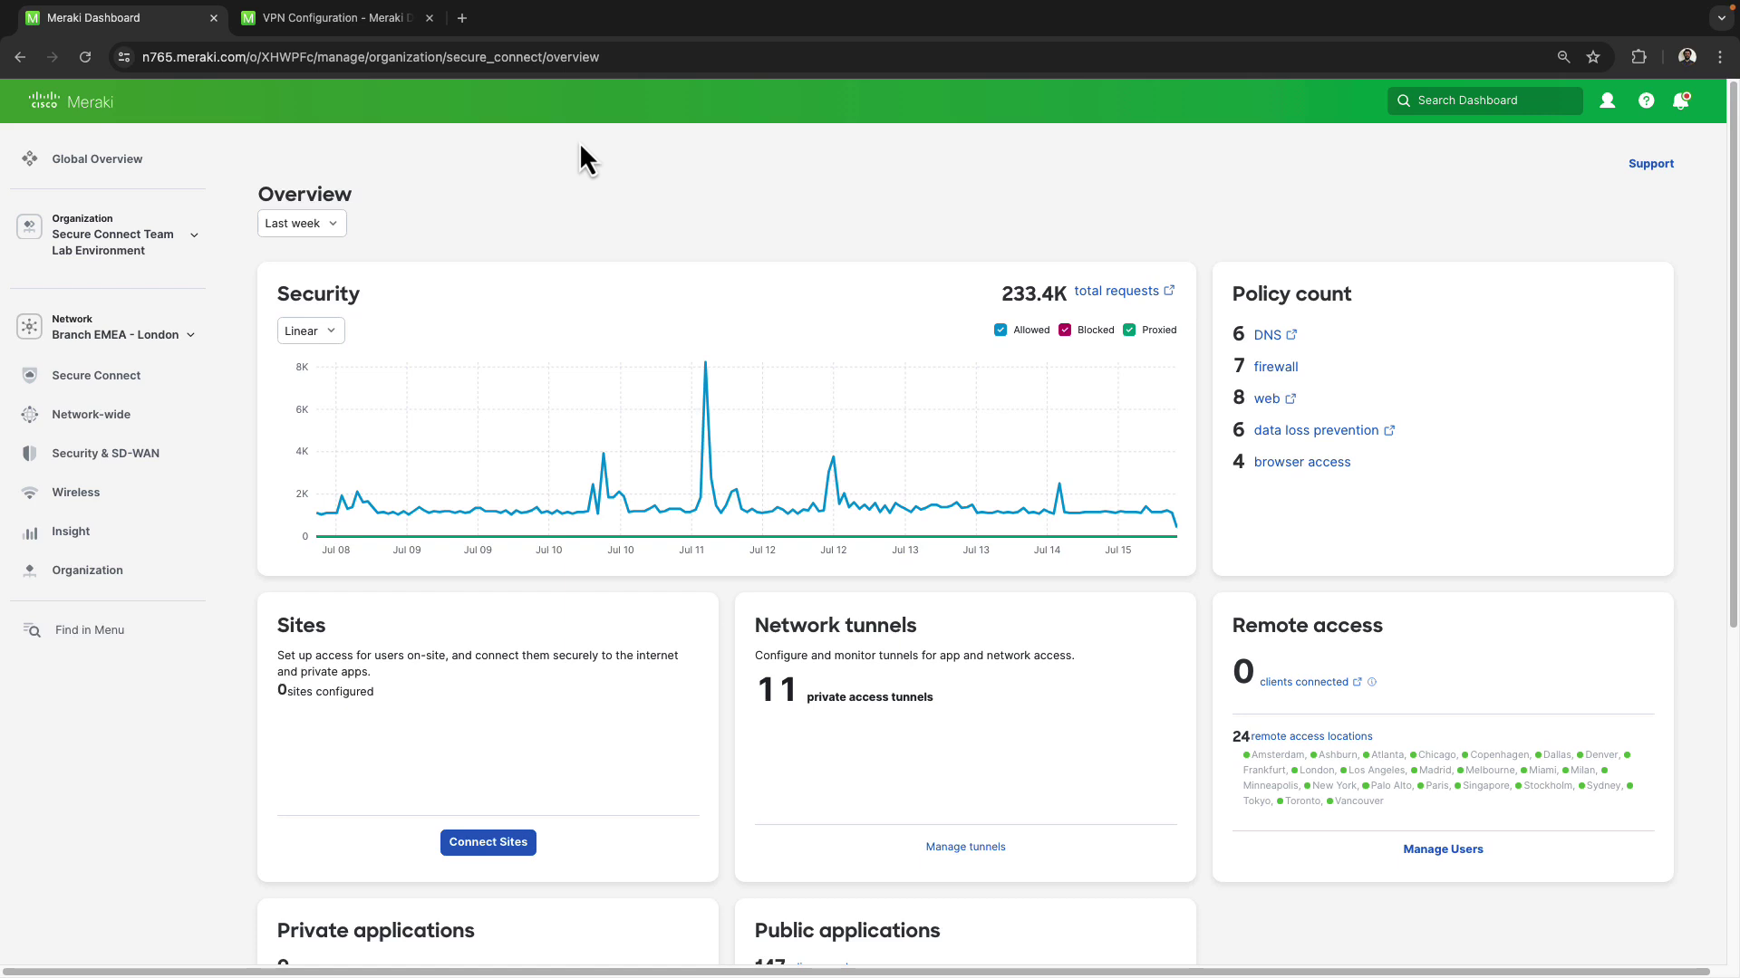
- Go back to the Secure Connect Overview tab, which lists 11 private access tunnels and 0 sites
{"action": "key", "text": "ctrl+Tab"}
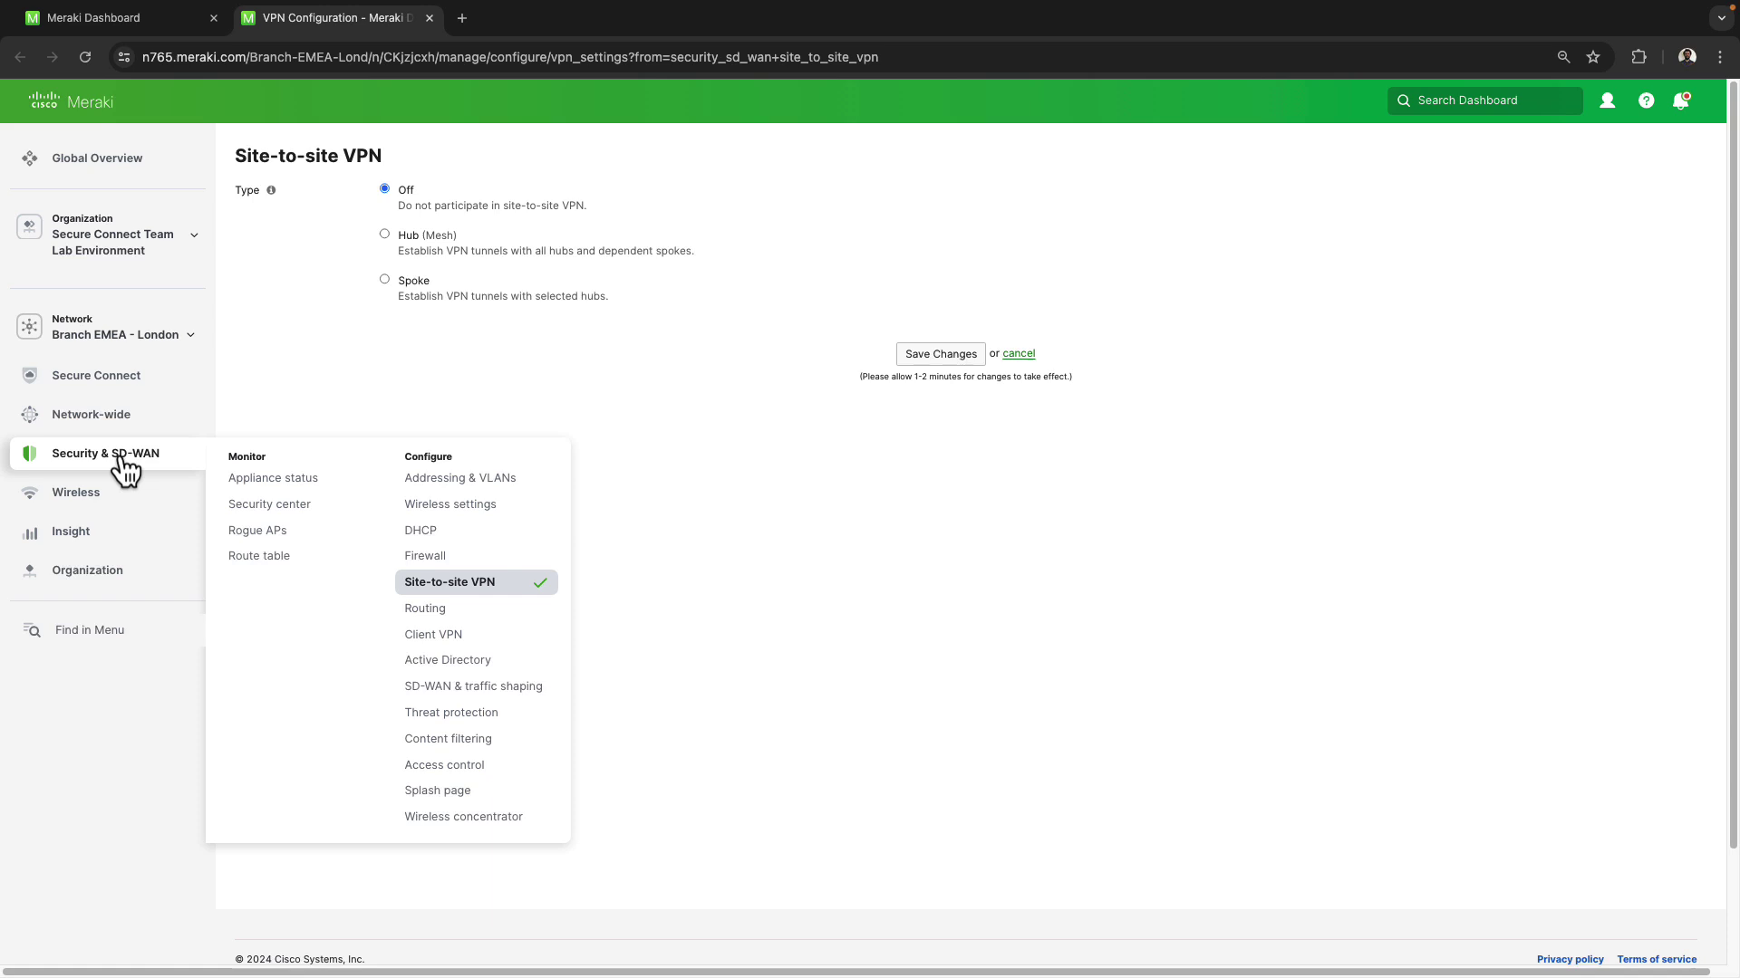
{"action": "mouse_move", "coordinate": [90, 460]}
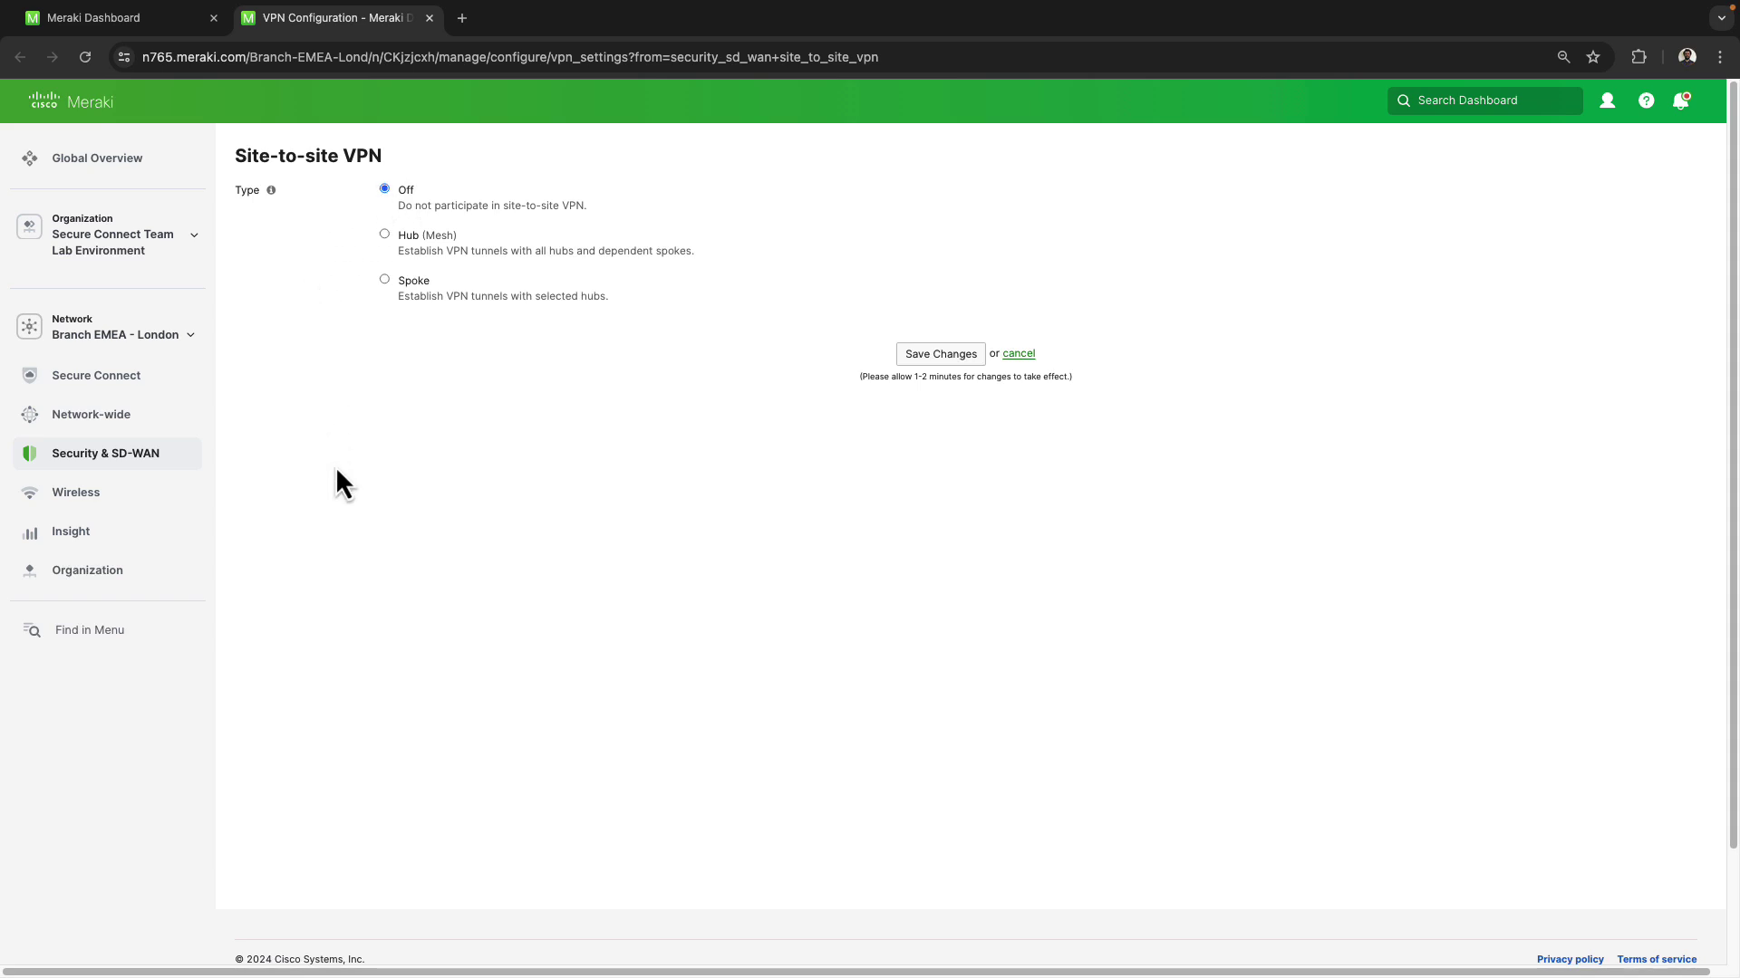
{"action": "key", "text": "ctrl+shift+Tab"}
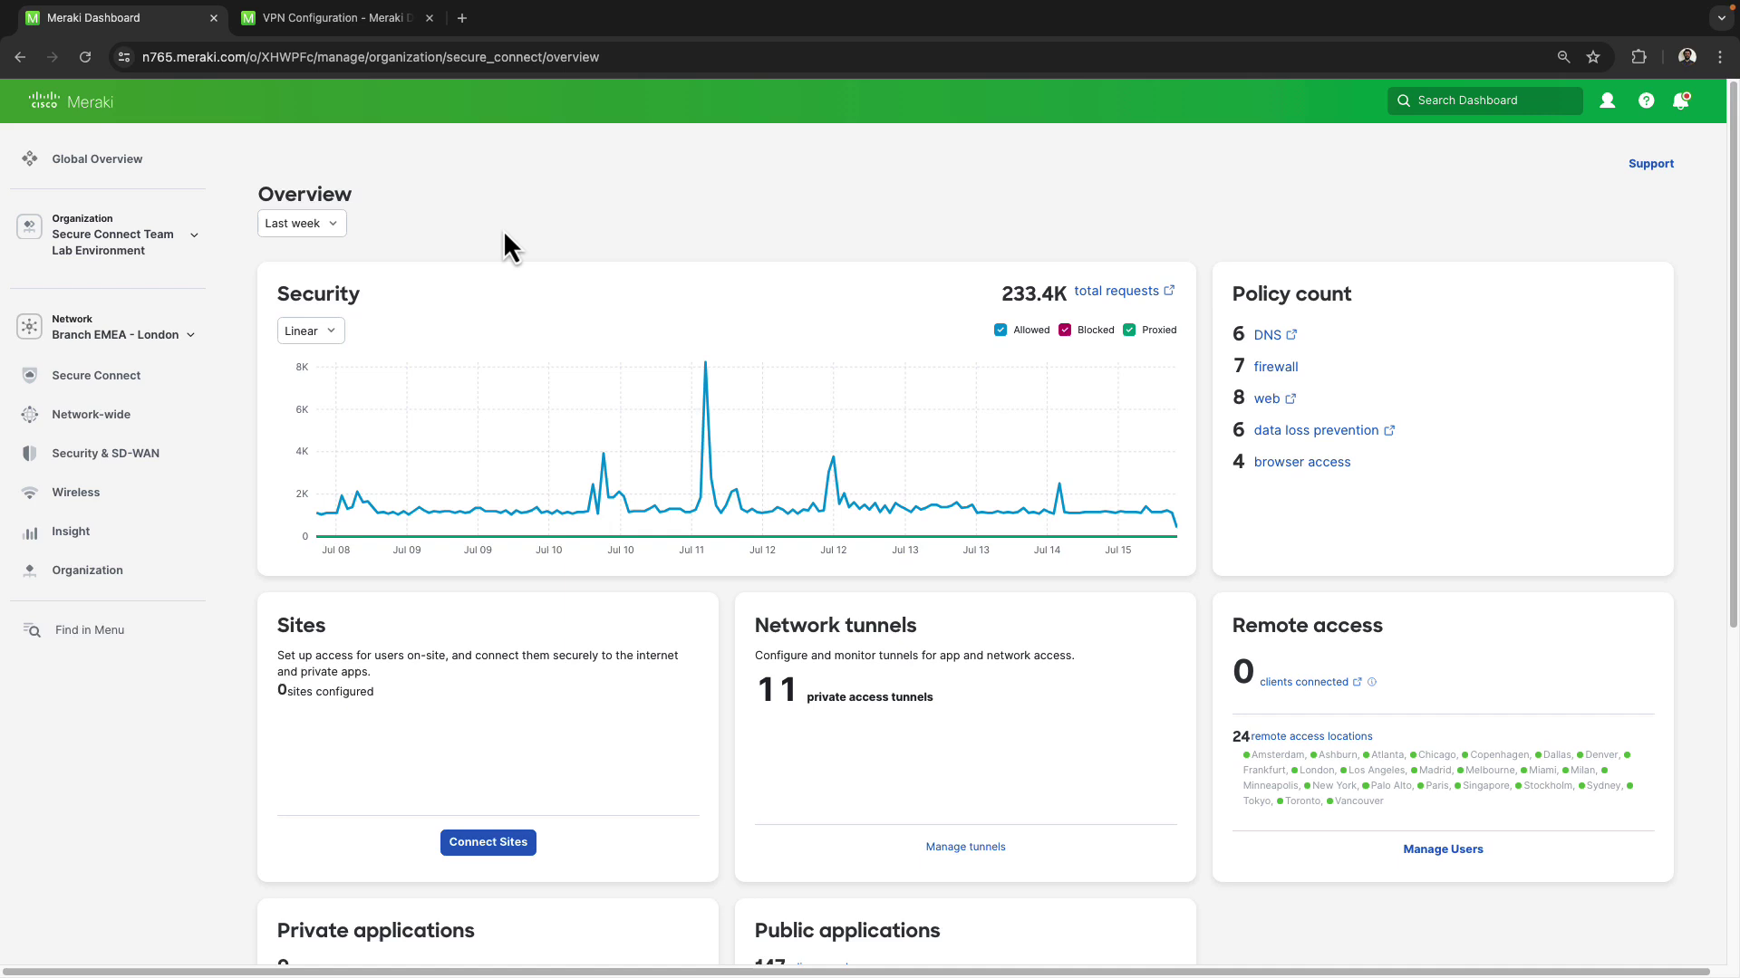
- Connect the Branch EMEA - London network to Secure Connect in region Europe-1 and save
{"action": "mouse_move", "coordinate": [95, 375]}
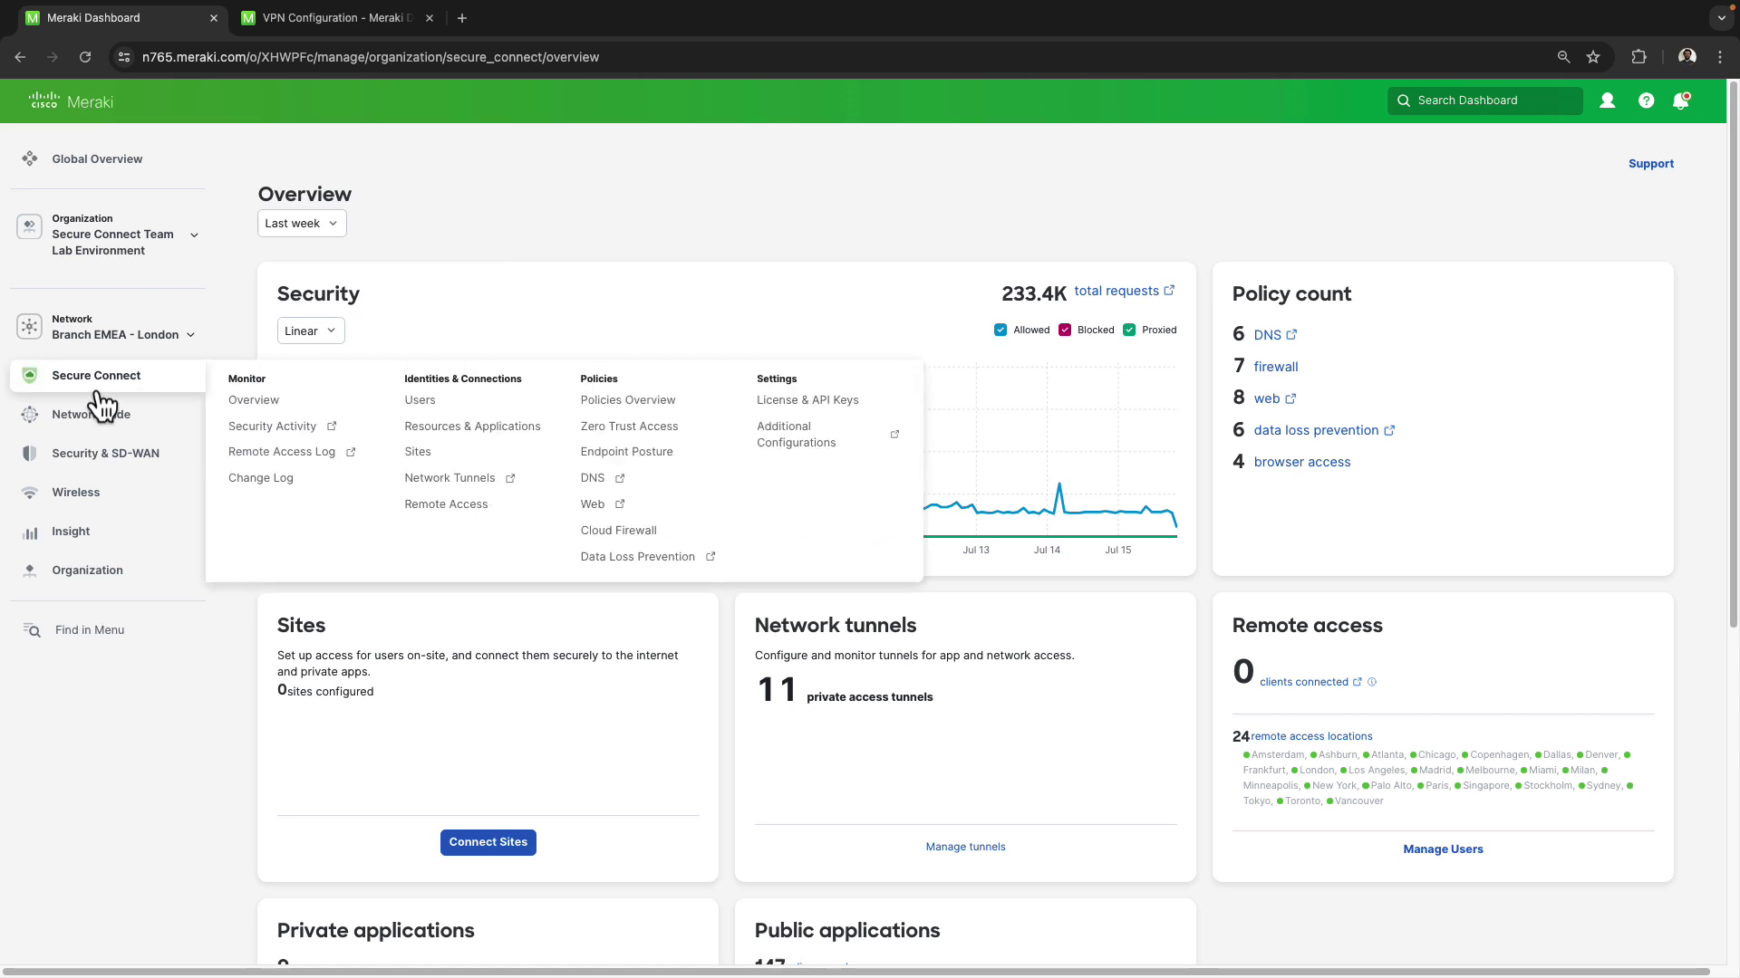
{"action": "left_click", "coordinate": [462, 456]}
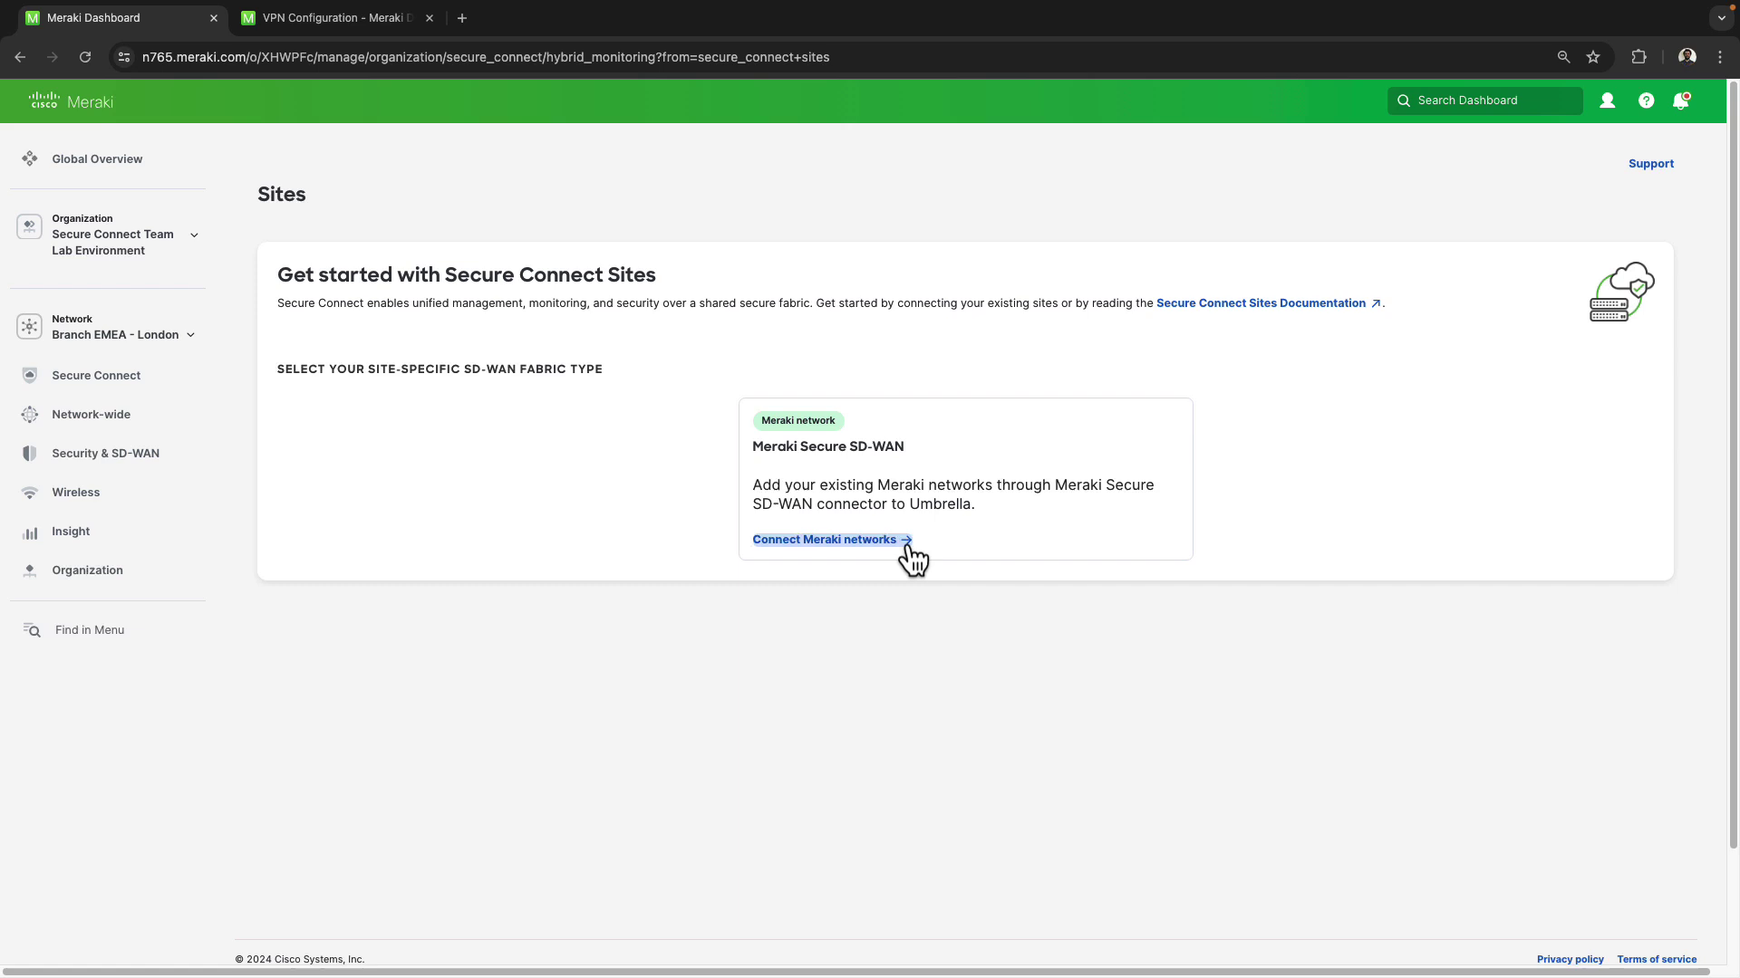
{"action": "left_click", "coordinate": [809, 541]}
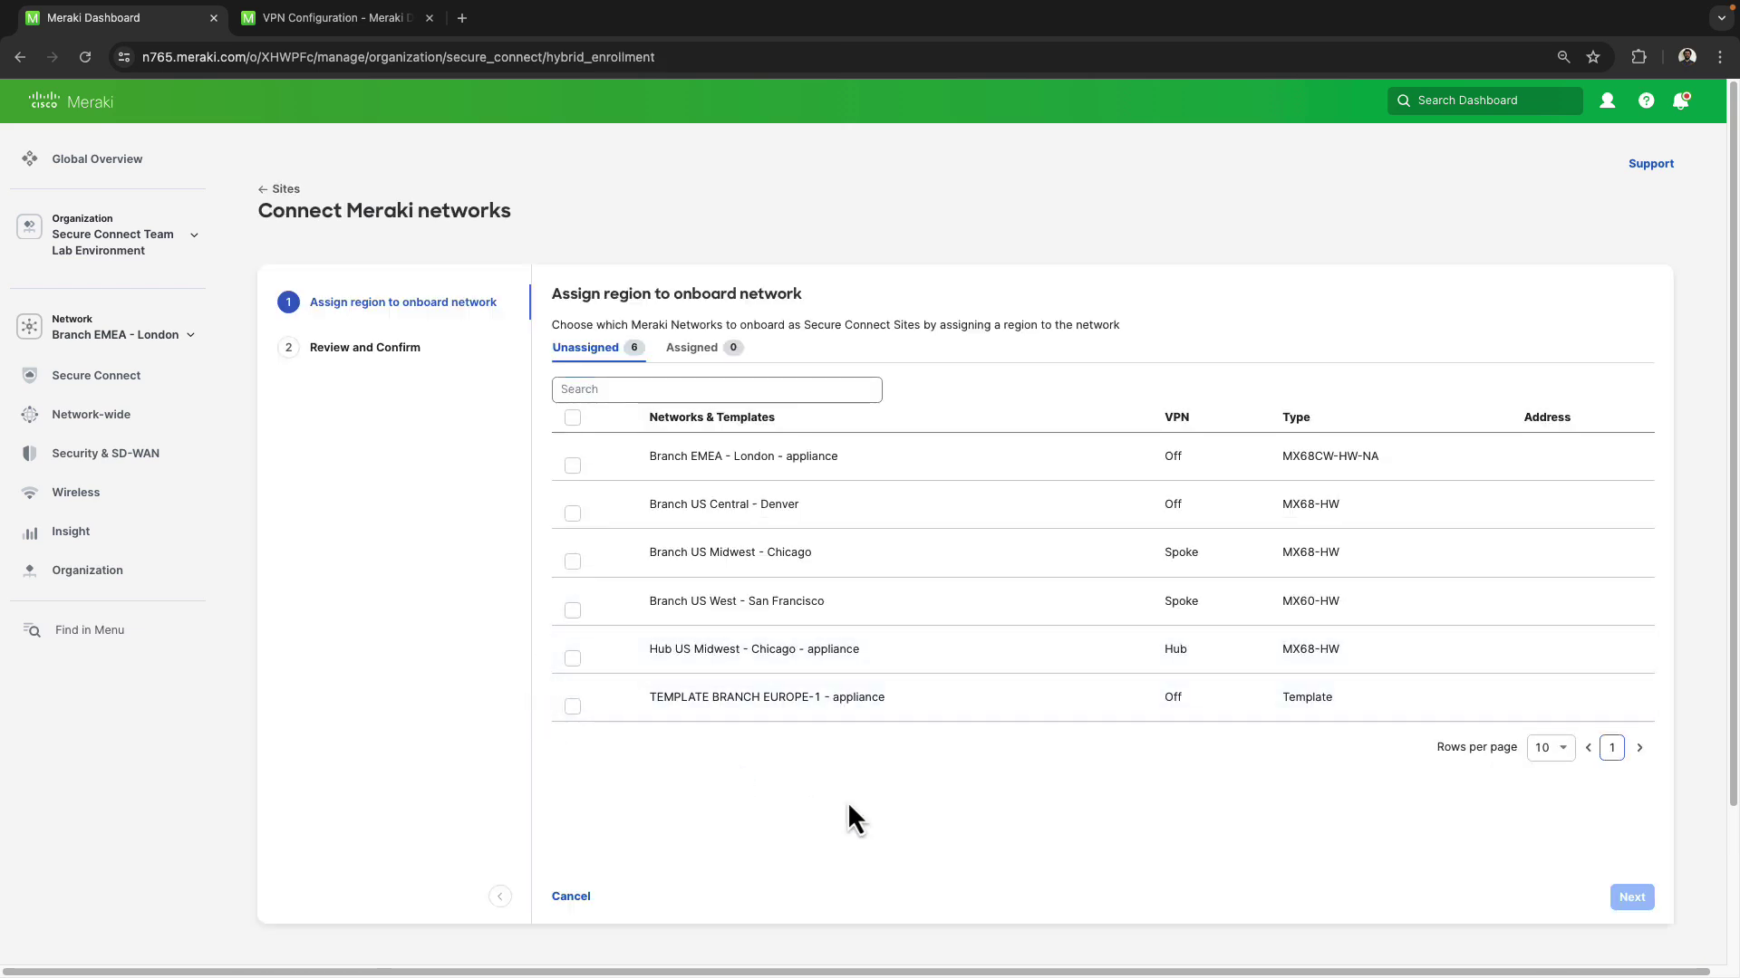
{"action": "left_click", "coordinate": [572, 466]}
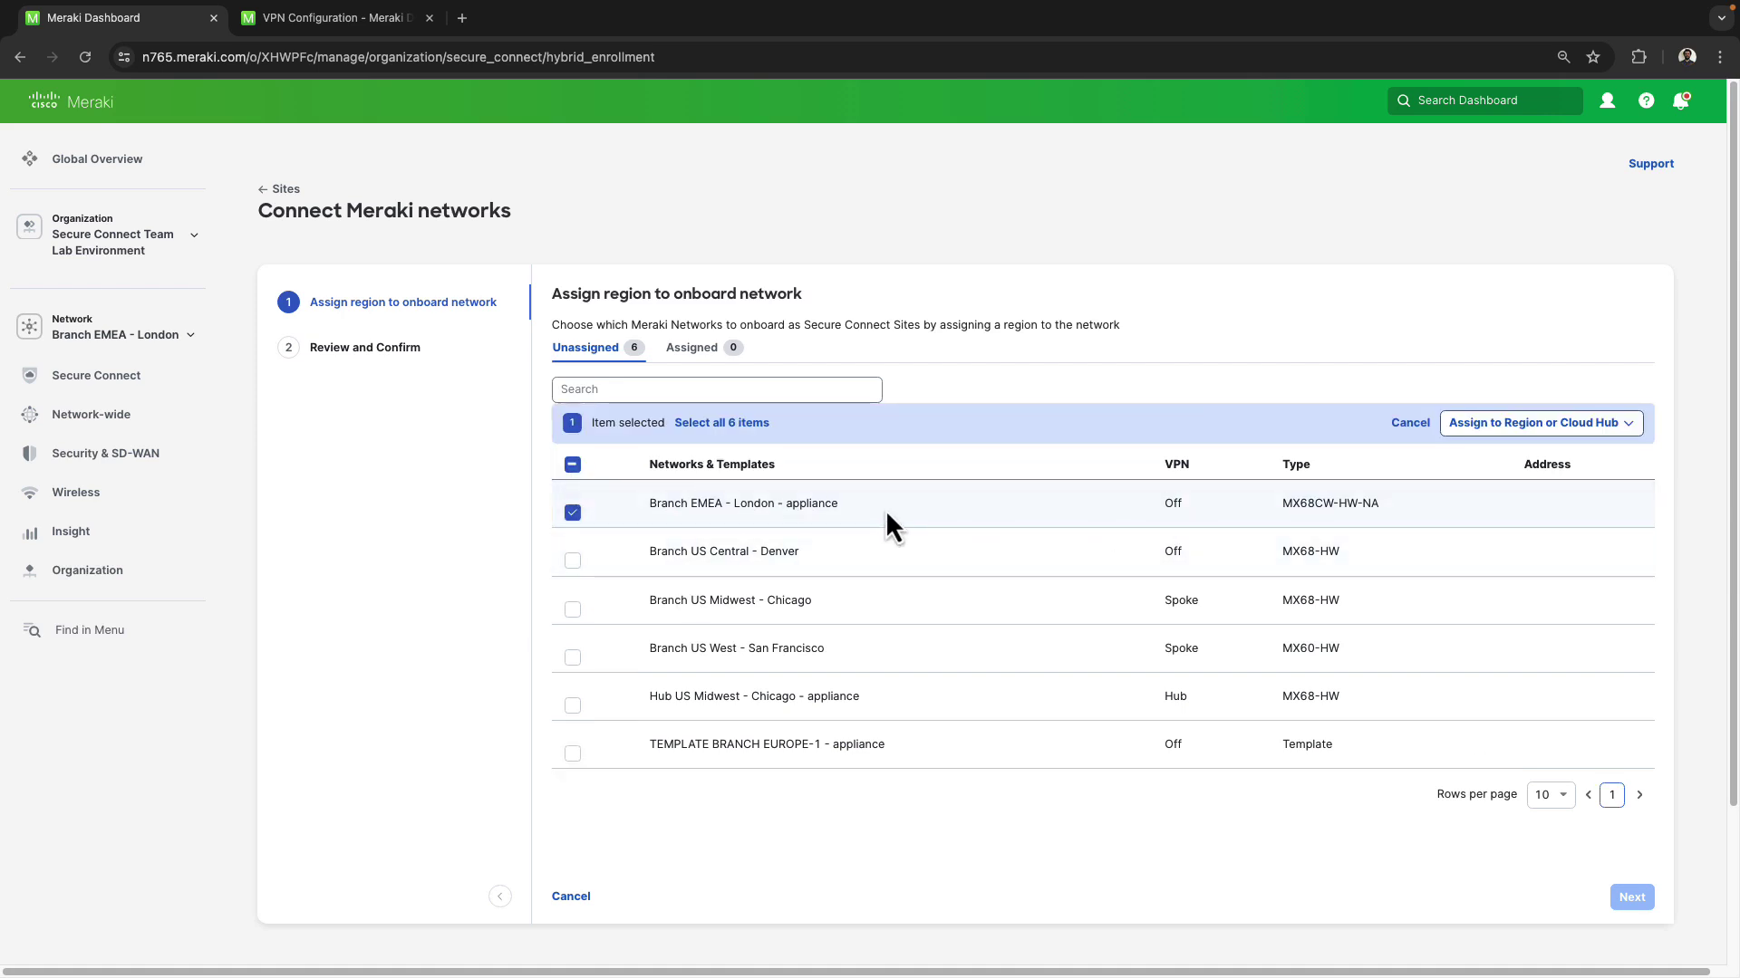
{"action": "mouse_move", "coordinate": [808, 505]}
{"action": "left_mouse_down"}
{"action": "mouse_move", "coordinate": [668, 504]}
{"action": "mouse_move", "coordinate": [792, 505]}
{"action": "left_mouse_up"}
{"action": "left_click", "coordinate": [1515, 424]}
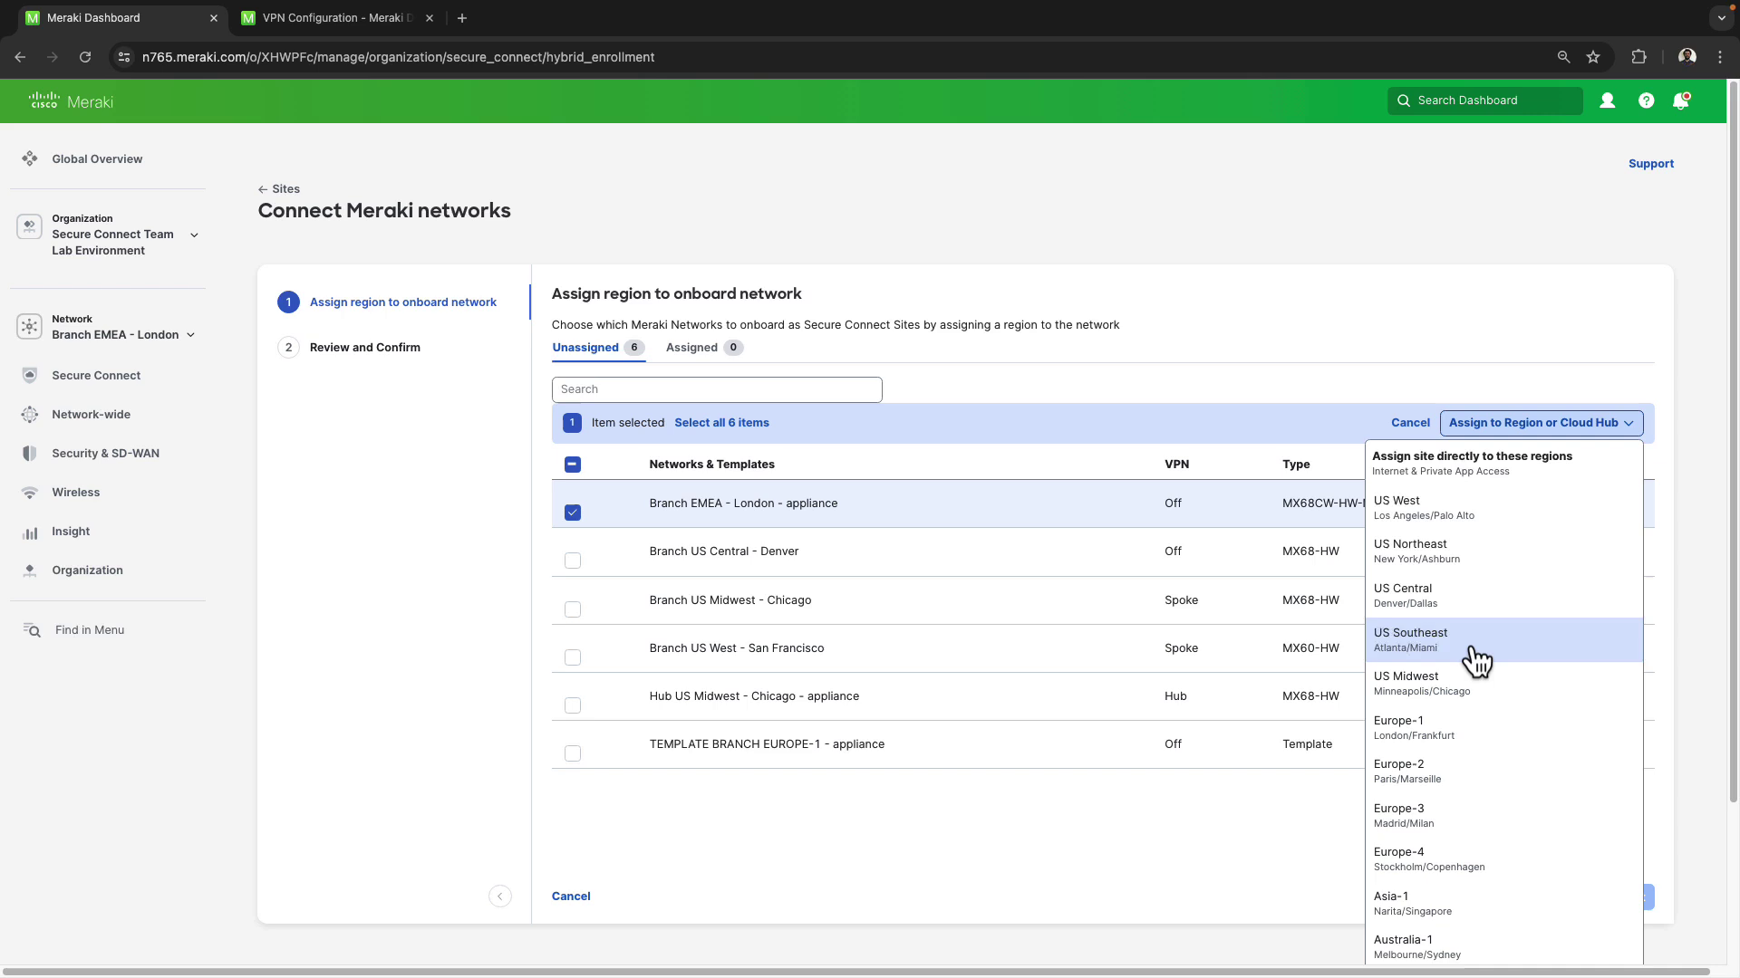
{"action": "left_click", "coordinate": [1488, 745]}
{"action": "left_click", "coordinate": [1623, 897]}
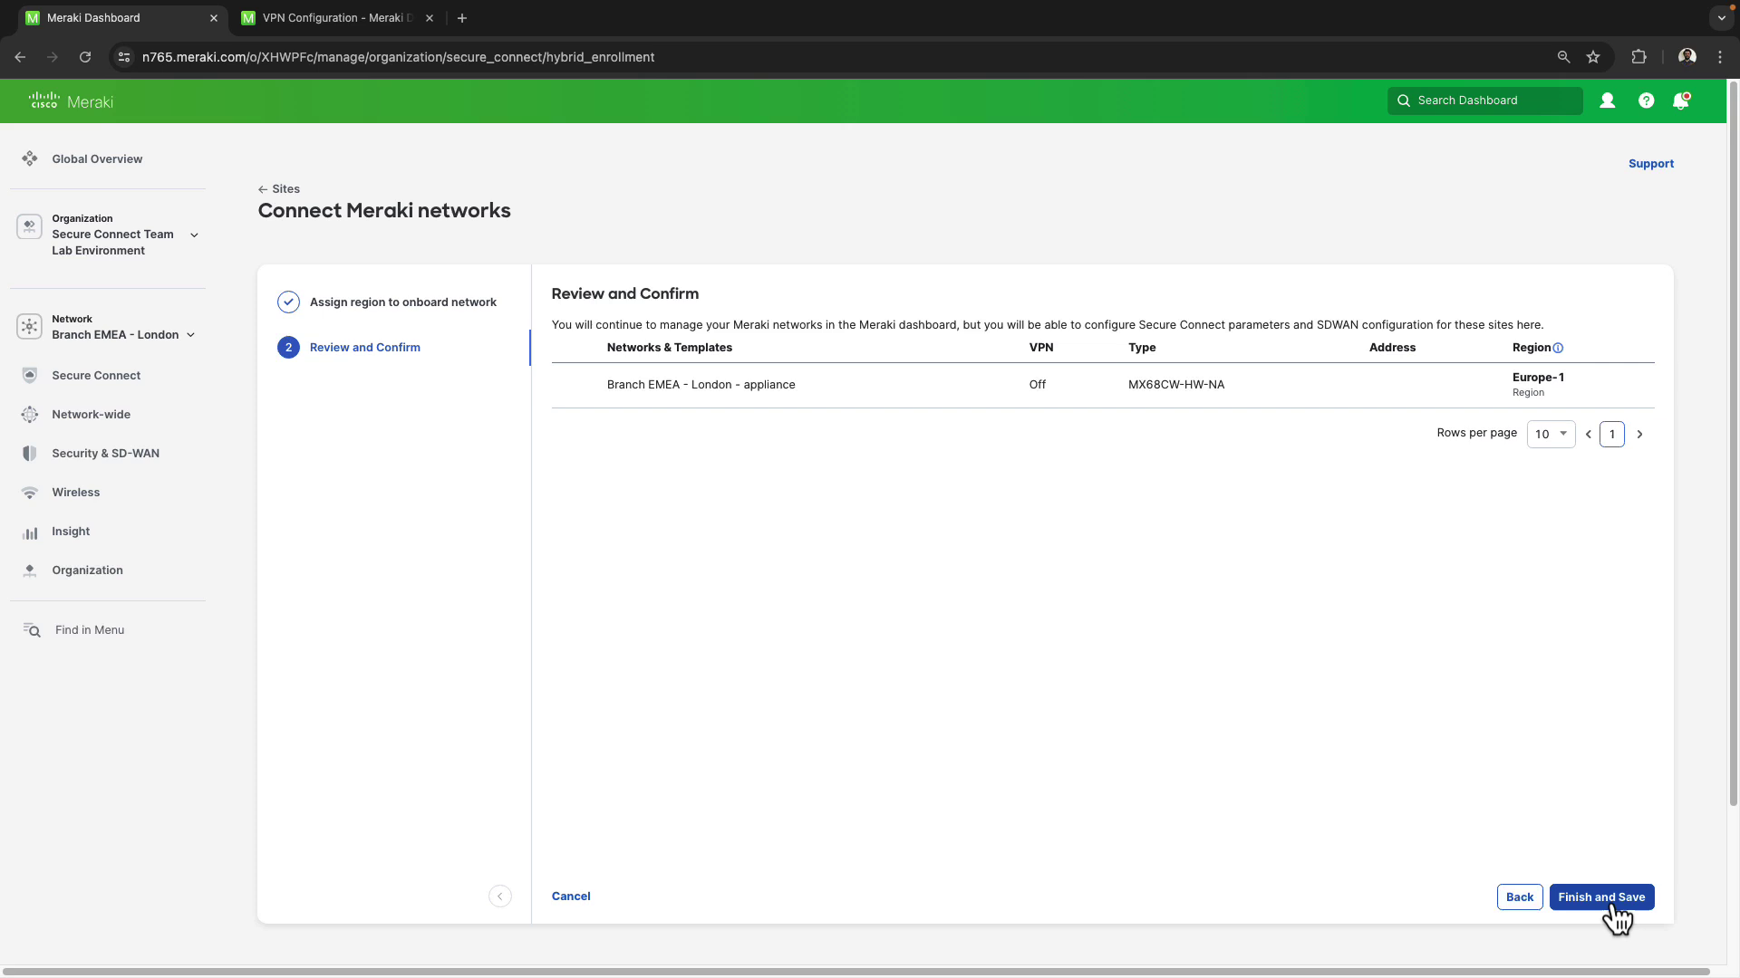
{"action": "left_click", "coordinate": [1573, 902]}
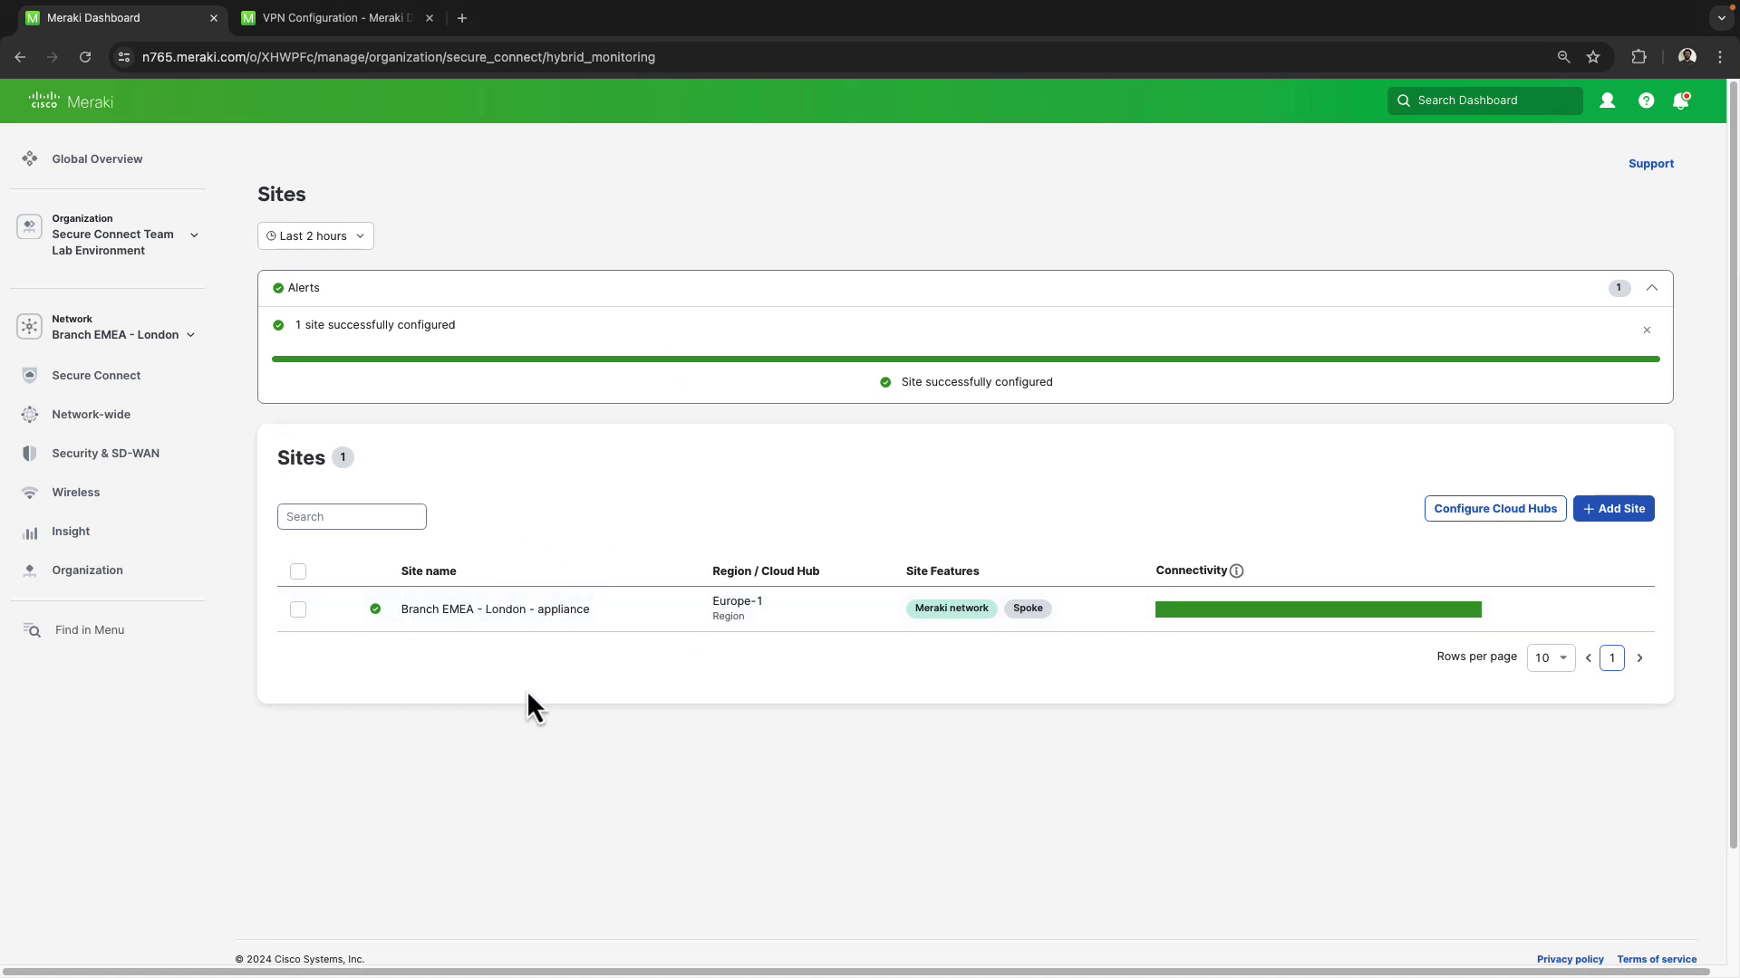
- Open the London site's details and review its 192.168.20.0/24 network, default route and Europe-1 region
{"action": "left_click", "coordinate": [640, 611]}
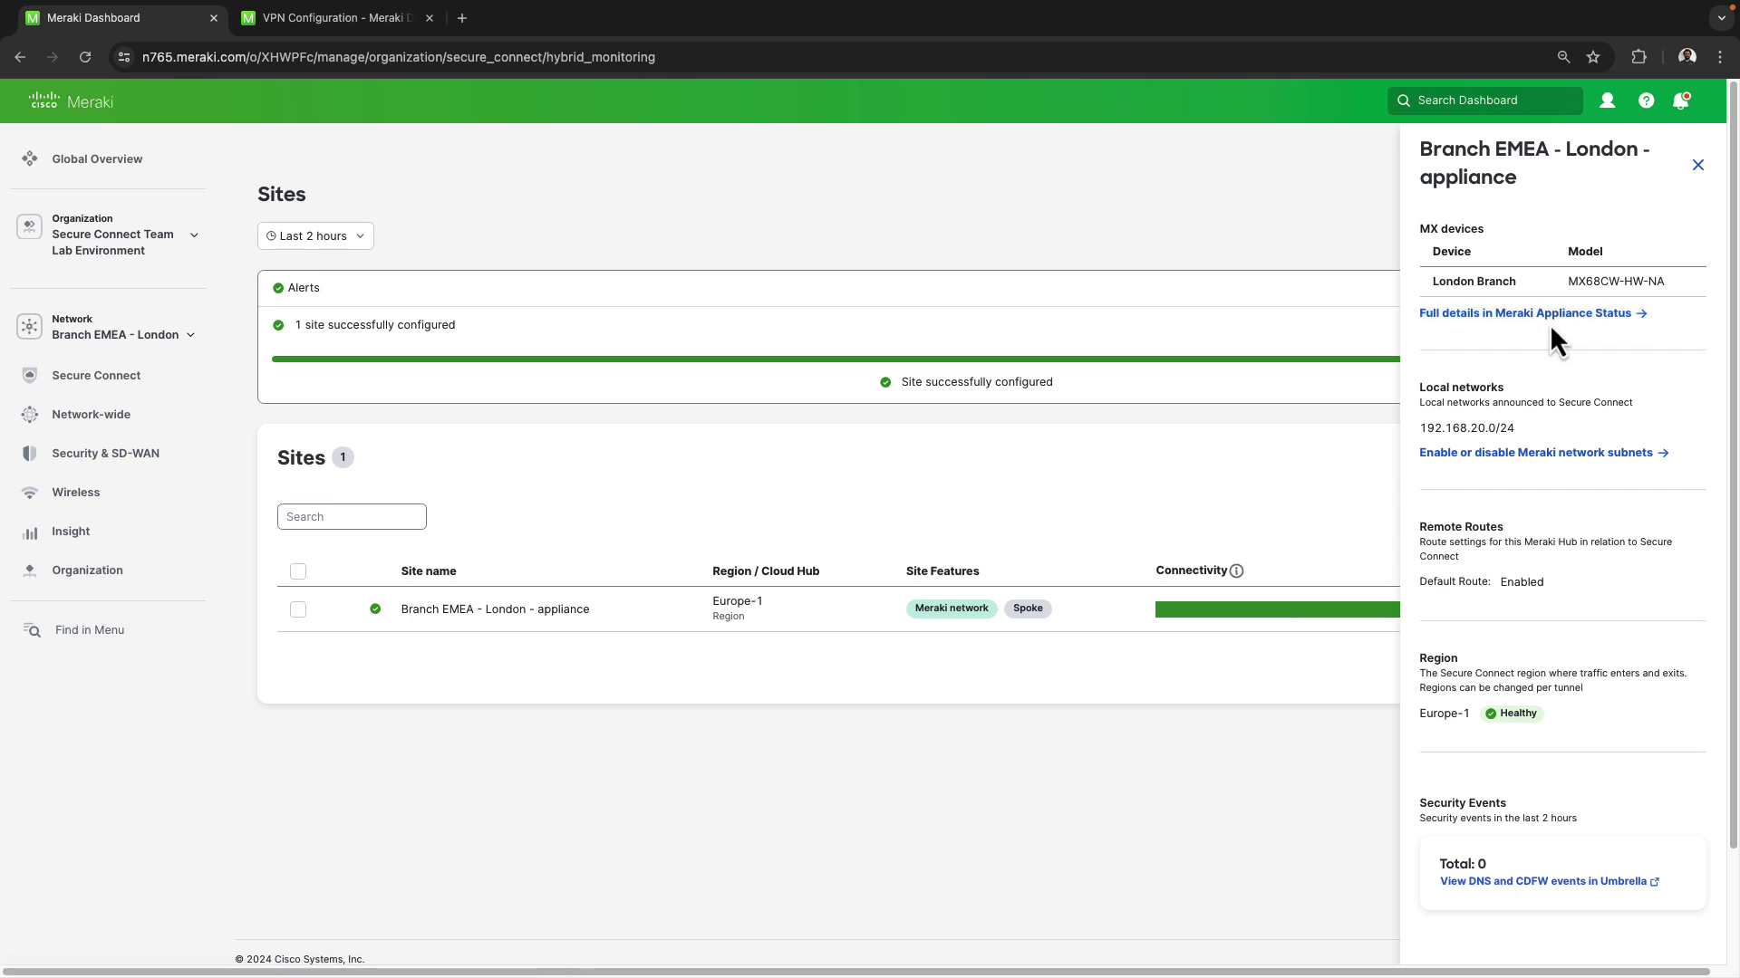
{"action": "left_click_drag", "start_coordinate": [1546, 430], "coordinate": [1546, 471]}
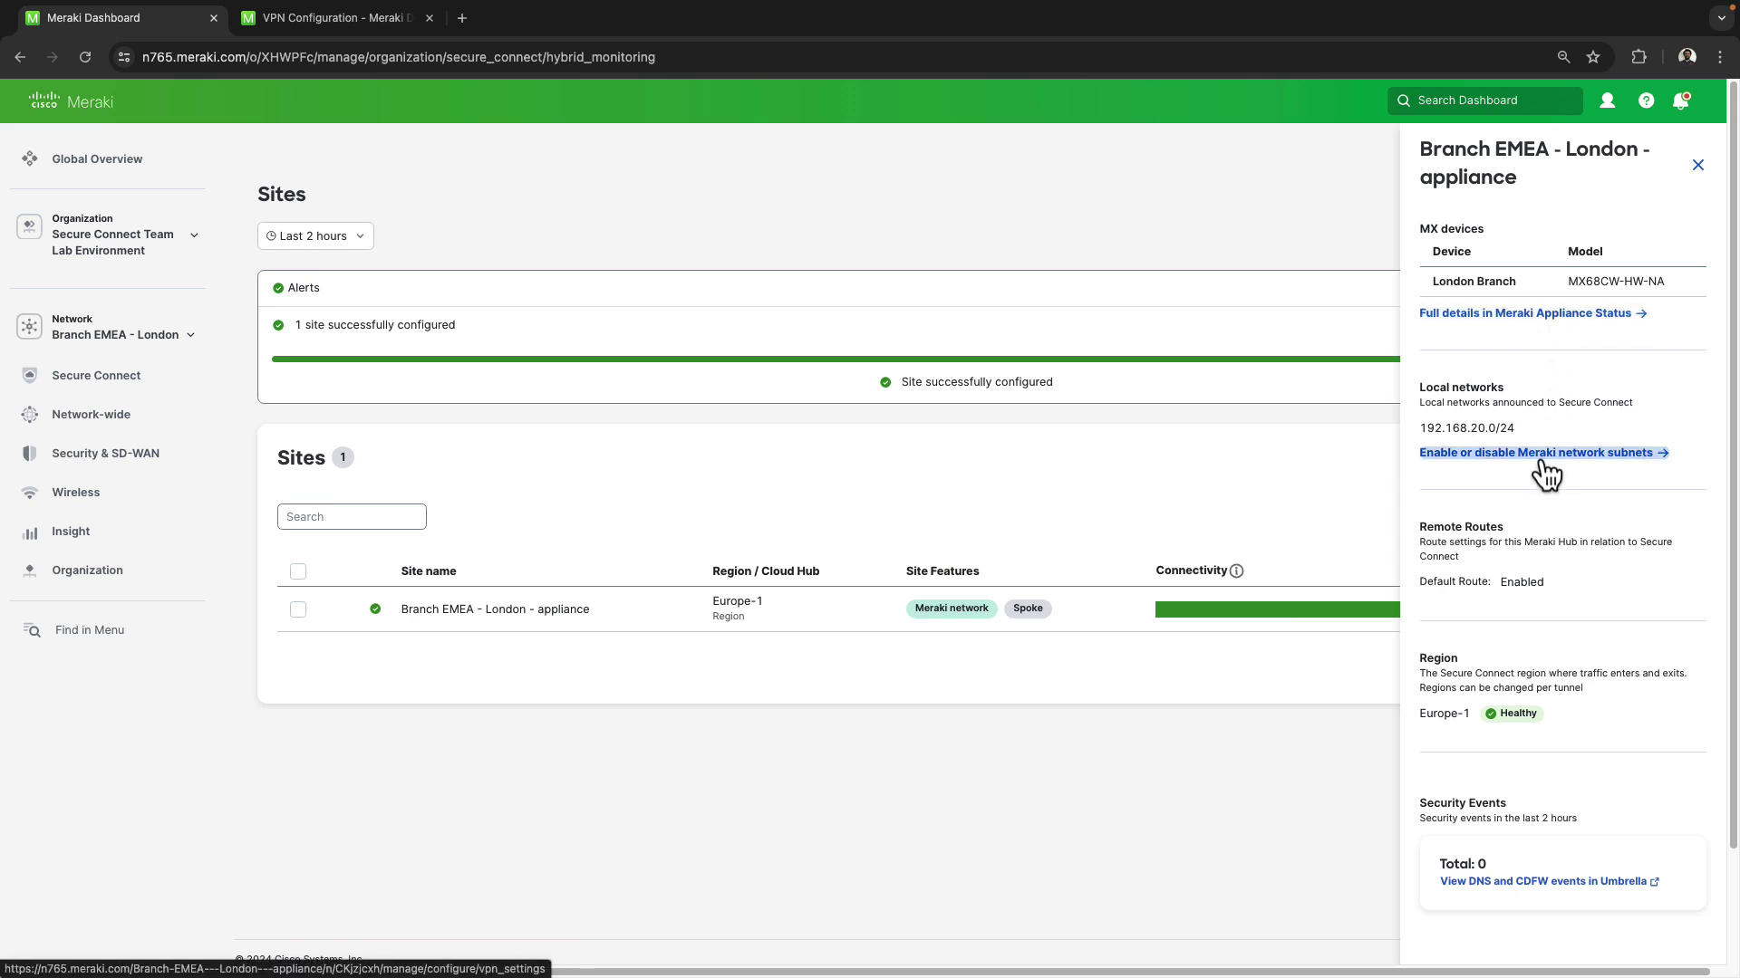
{"action": "triple_click", "coordinate": [1540, 430]}
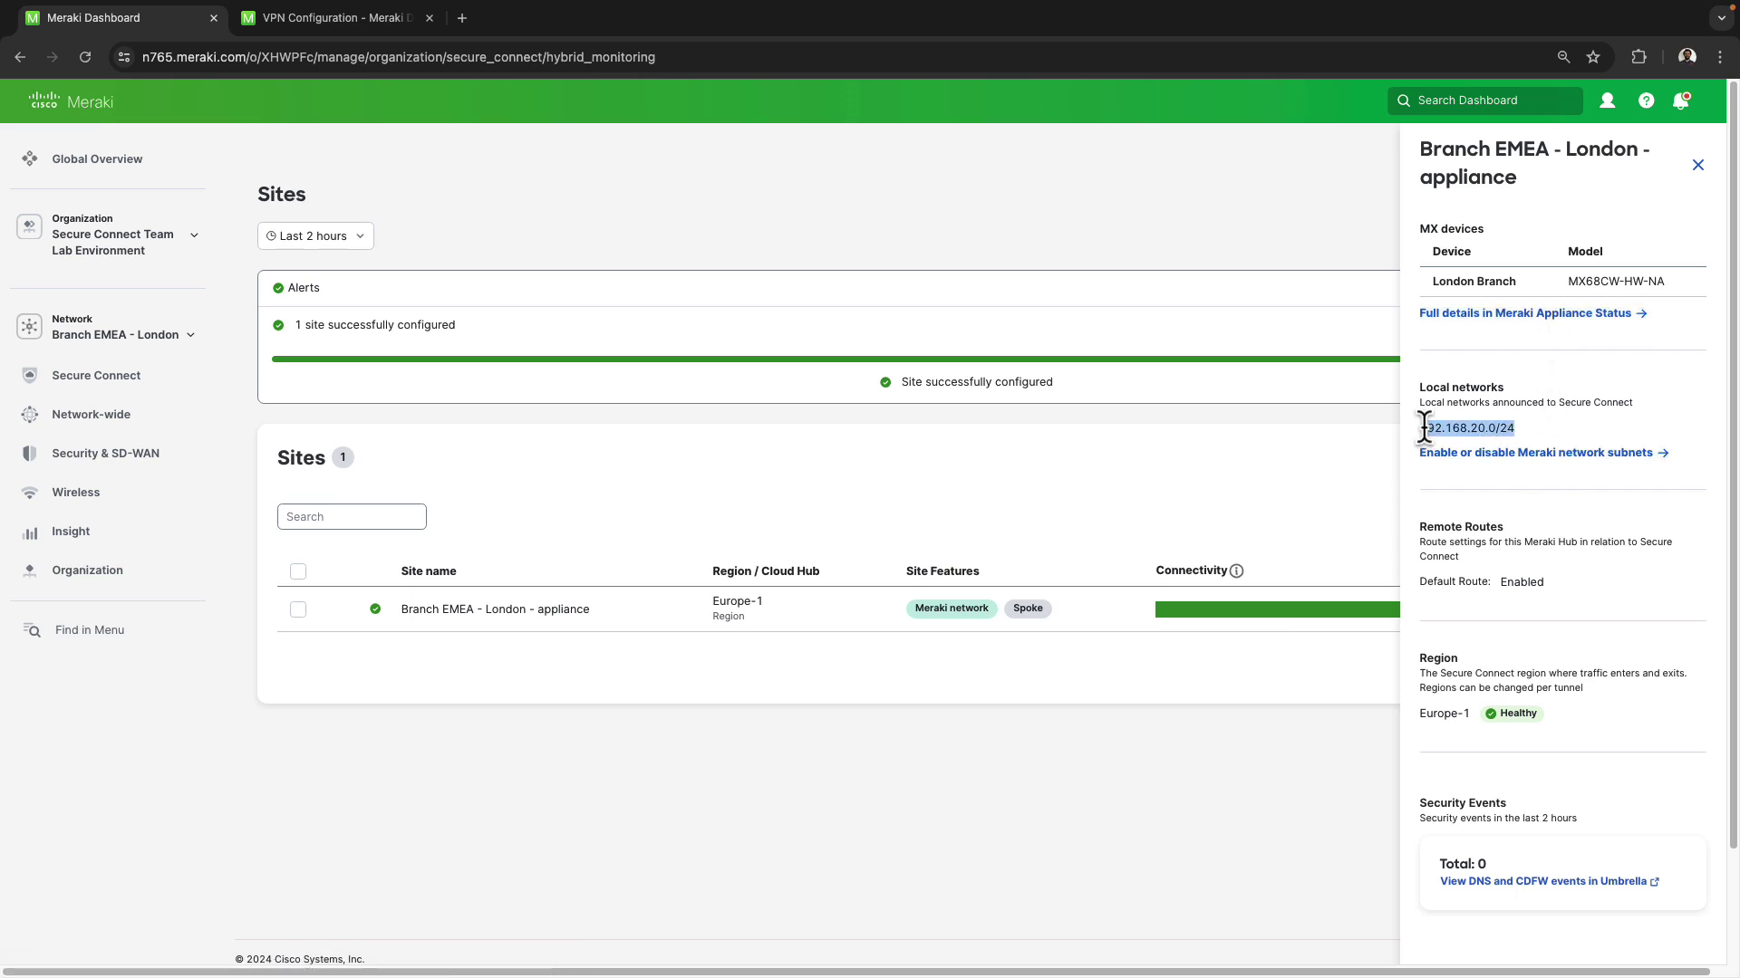
{"action": "left_click", "coordinate": [1547, 427]}
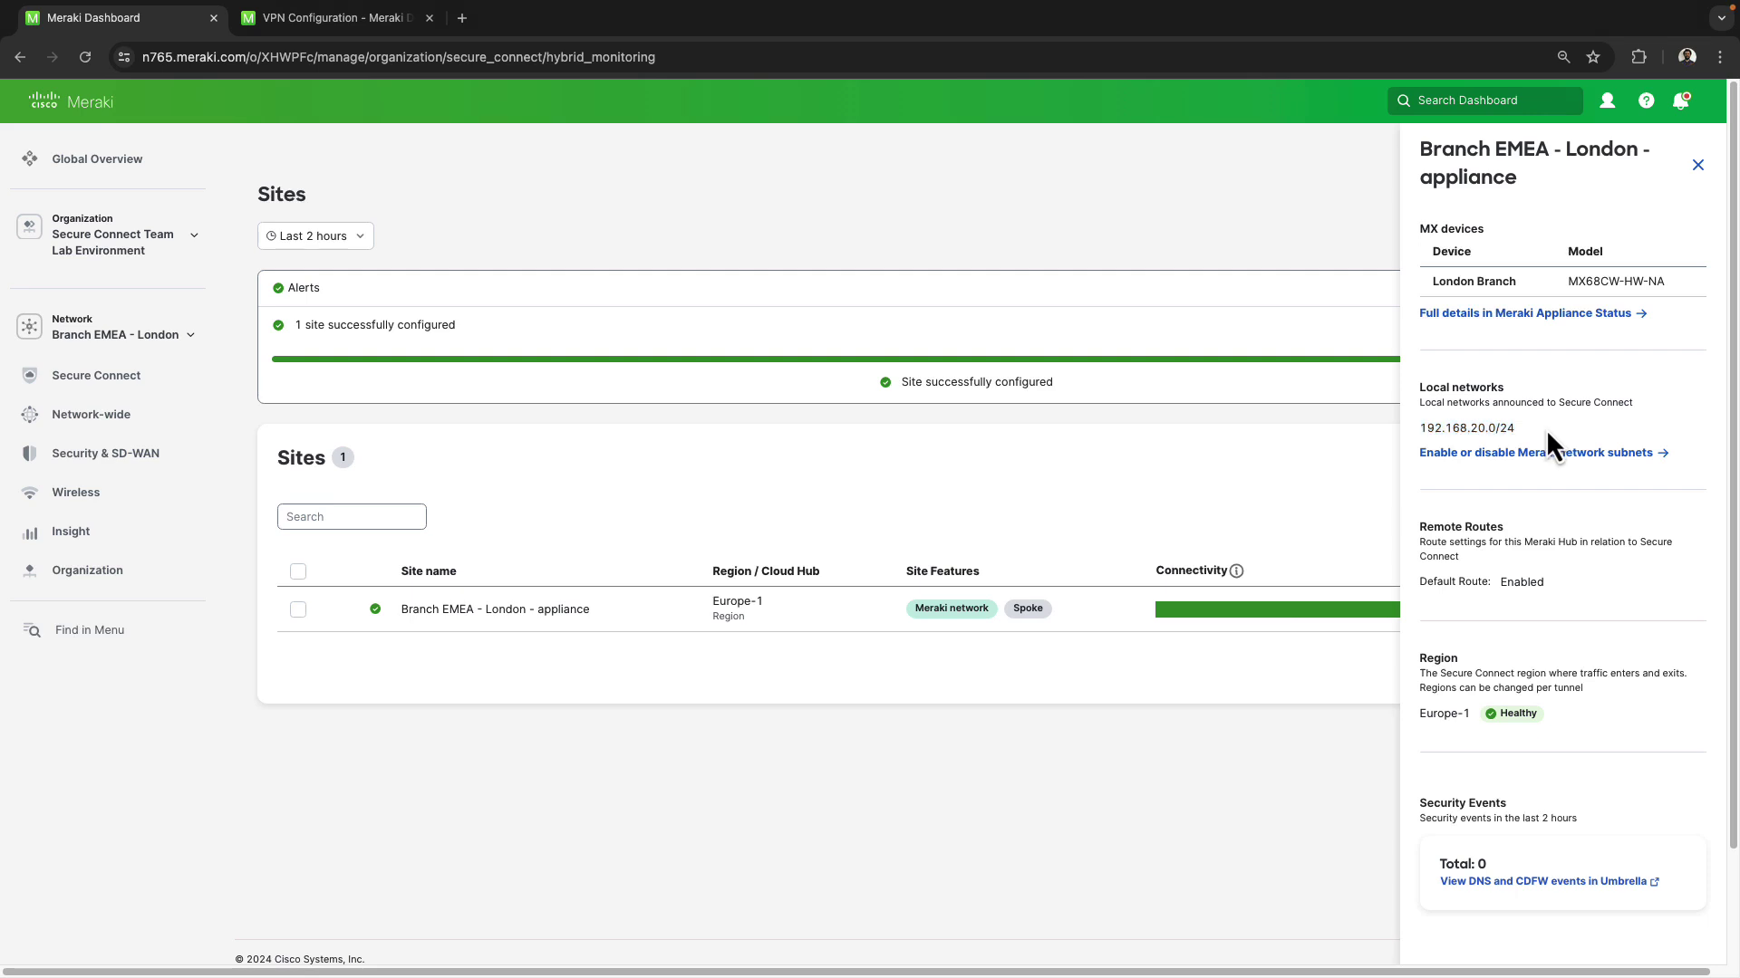
{"action": "left_click_drag", "start_coordinate": [1557, 585], "coordinate": [1419, 519]}
{"action": "left_click", "coordinate": [1572, 585]}
{"action": "scroll", "coordinate": [1569, 578], "scroll_direction": "down", "scroll_amount": 2}
{"action": "left_click_drag", "start_coordinate": [1553, 730], "coordinate": [1449, 660]}
{"action": "scroll", "coordinate": [1368, 661], "scroll_direction": "up", "scroll_amount": 2}
{"action": "left_click", "coordinate": [1579, 714]}
- Reload Site-to-site VPN and move hub Secure Connect-Frankfurt above Secure Connect-London
{"action": "key", "text": "ctrl+Tab"}
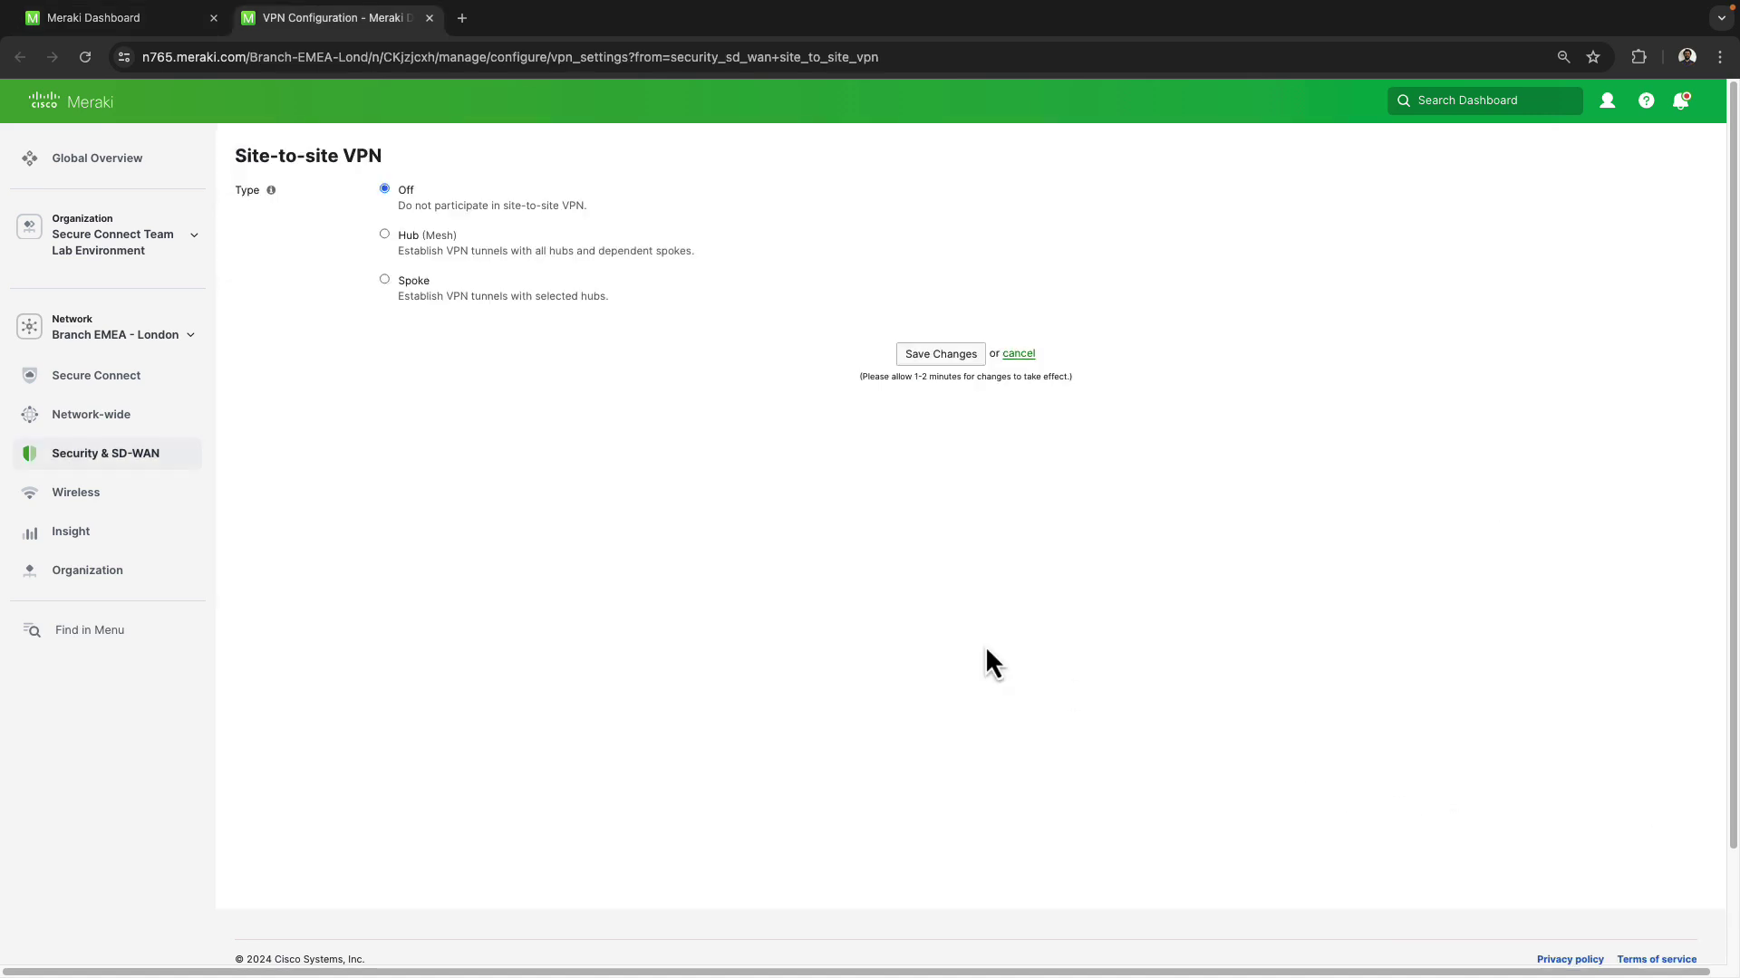
{"action": "left_click", "coordinate": [426, 581]}
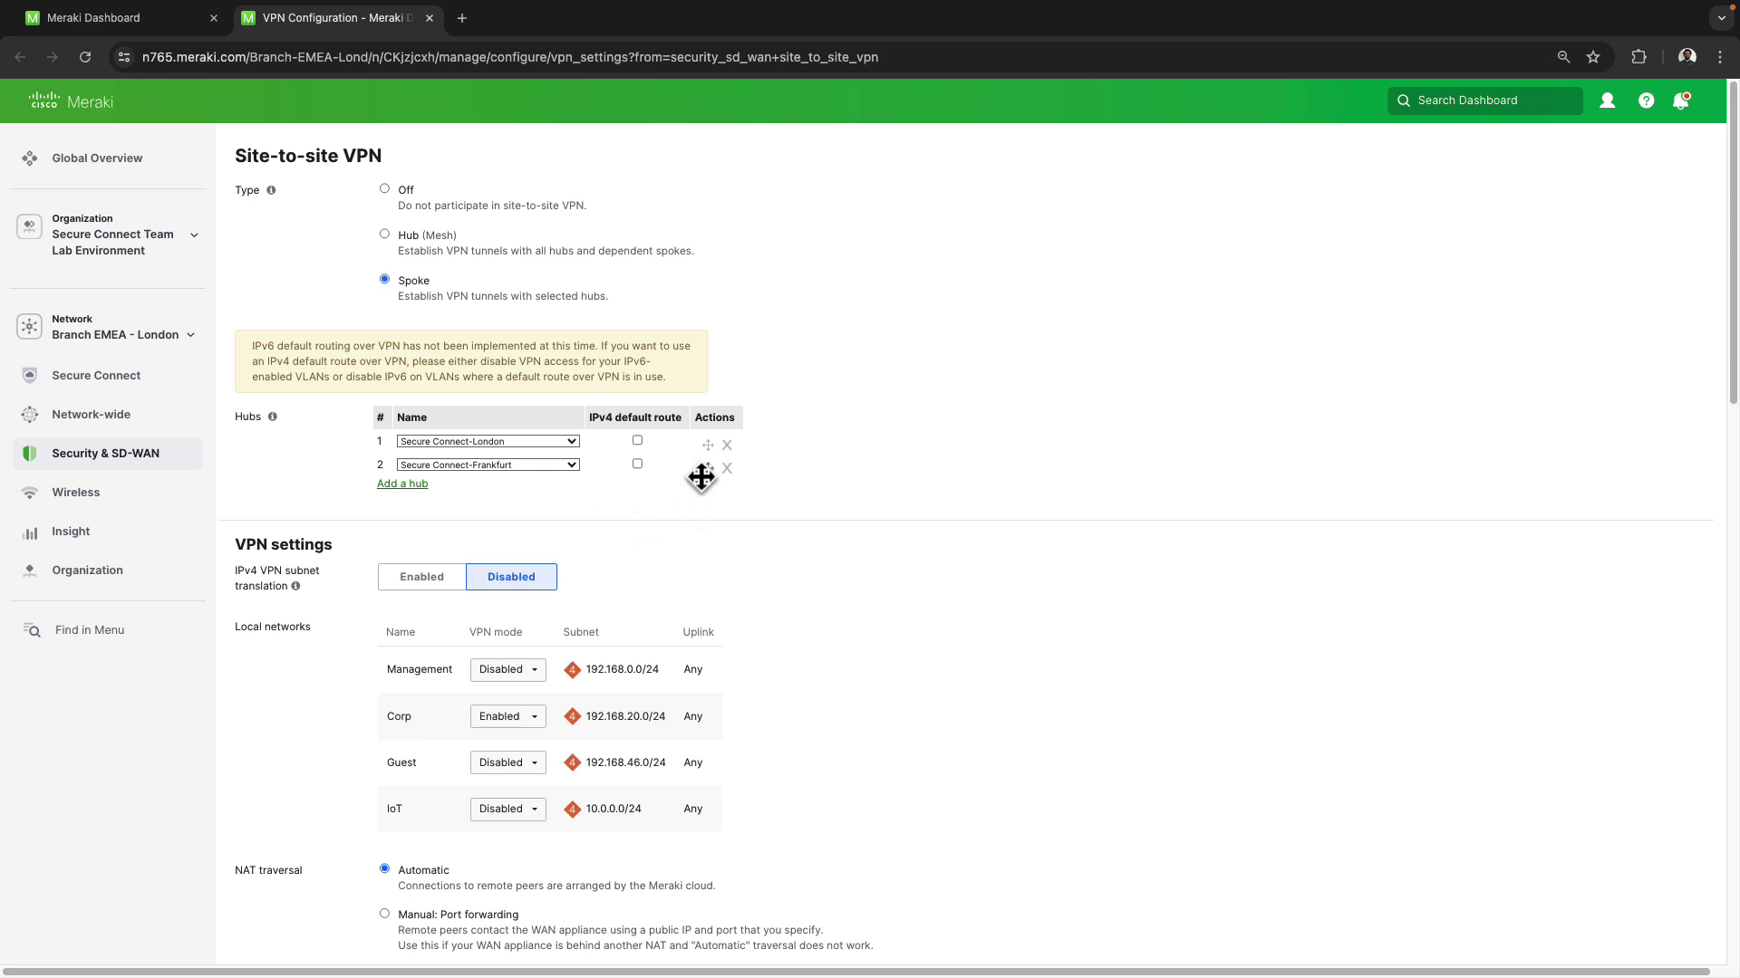
{"action": "left_click_drag", "start_coordinate": [703, 475], "coordinate": [701, 440]}
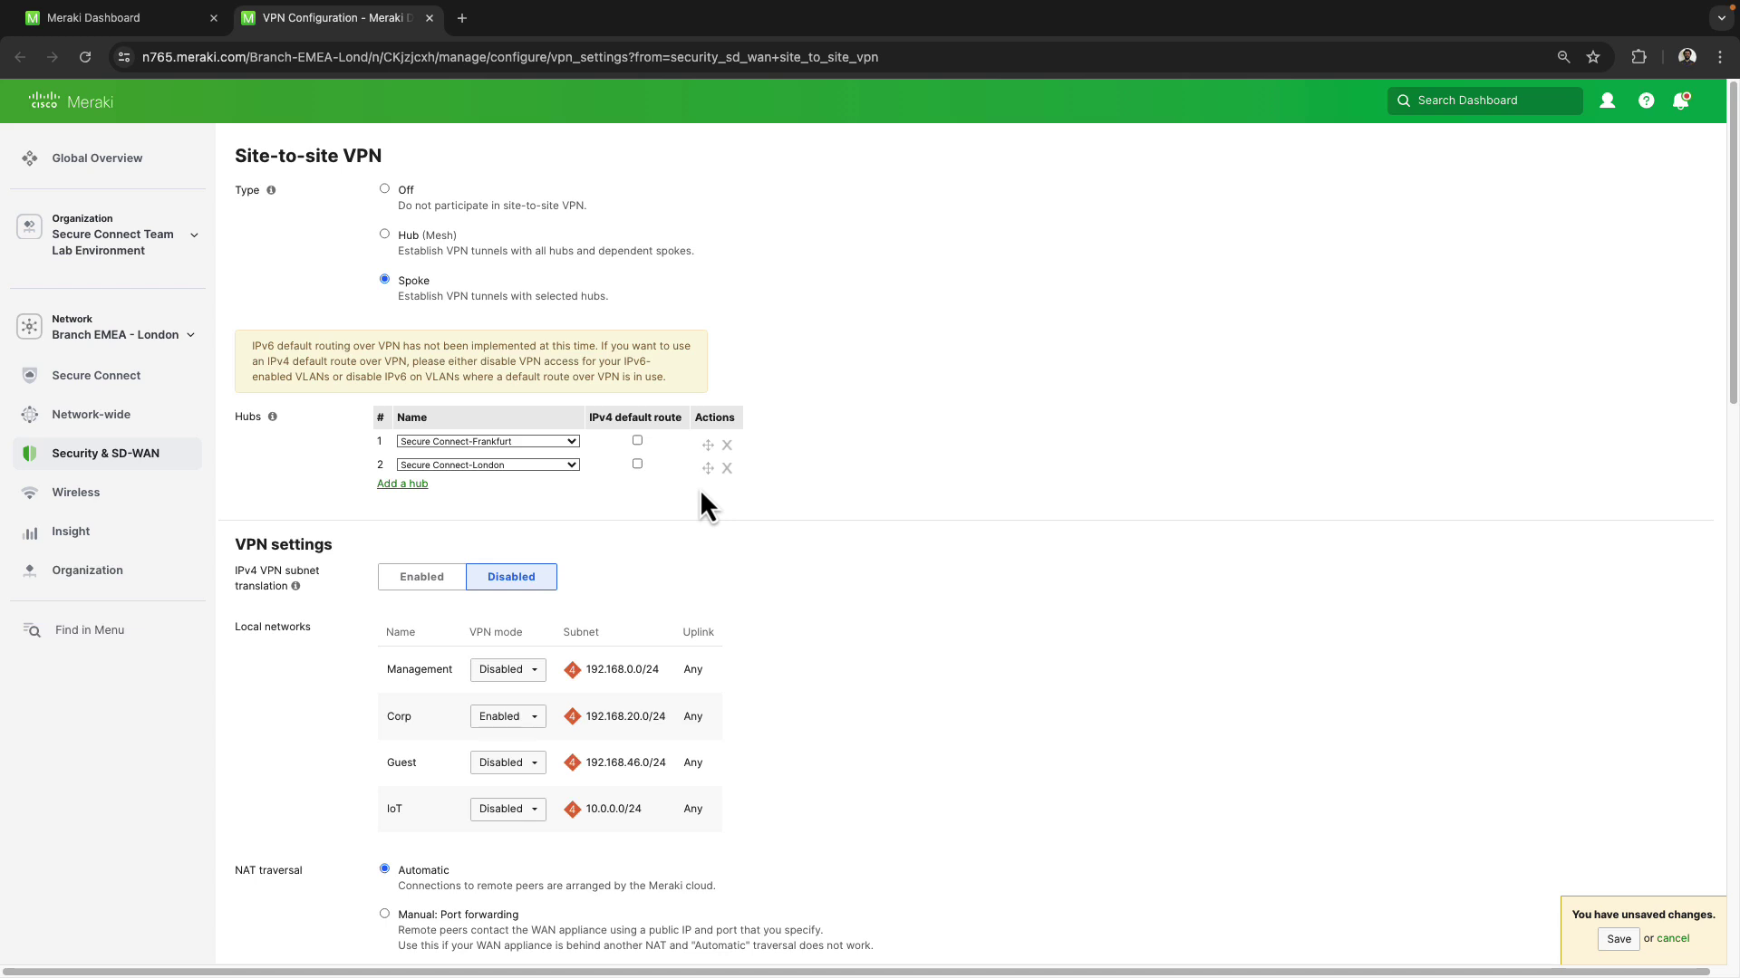
- Open the Route table without saving, sort by Subnet, and mark the Secure Connect-London next hop
{"action": "mouse_move", "coordinate": [127, 467]}
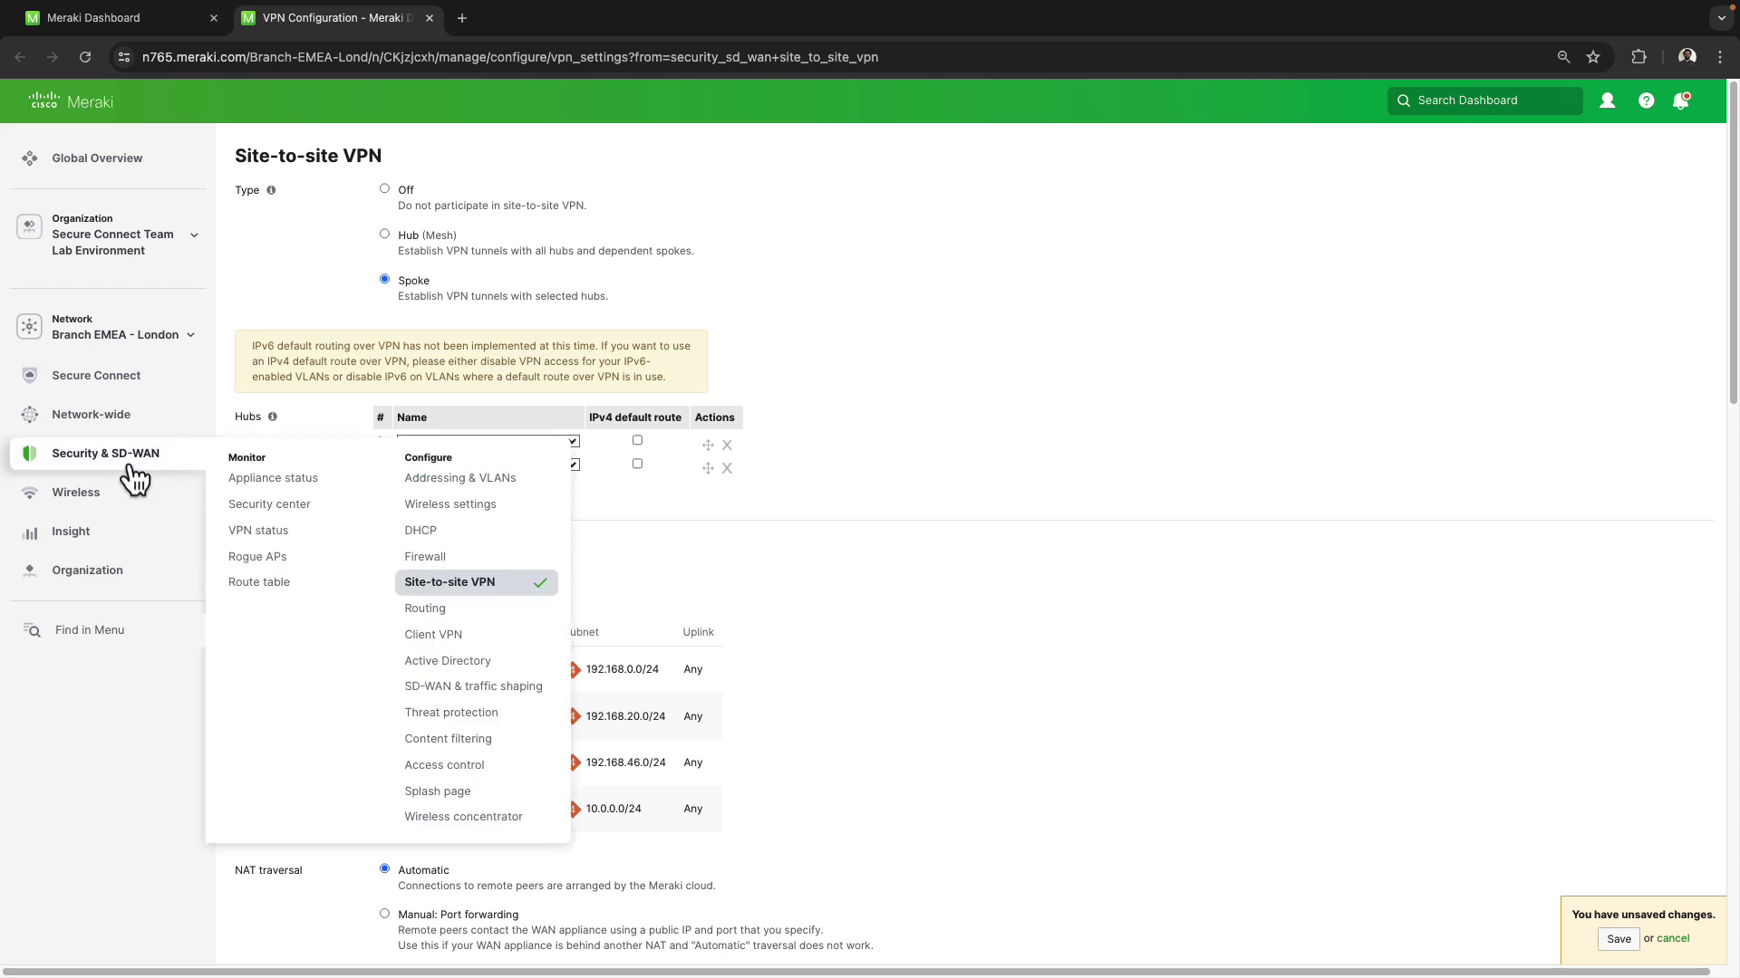
{"action": "left_click", "coordinate": [291, 585]}
{"action": "left_click", "coordinate": [912, 345]}
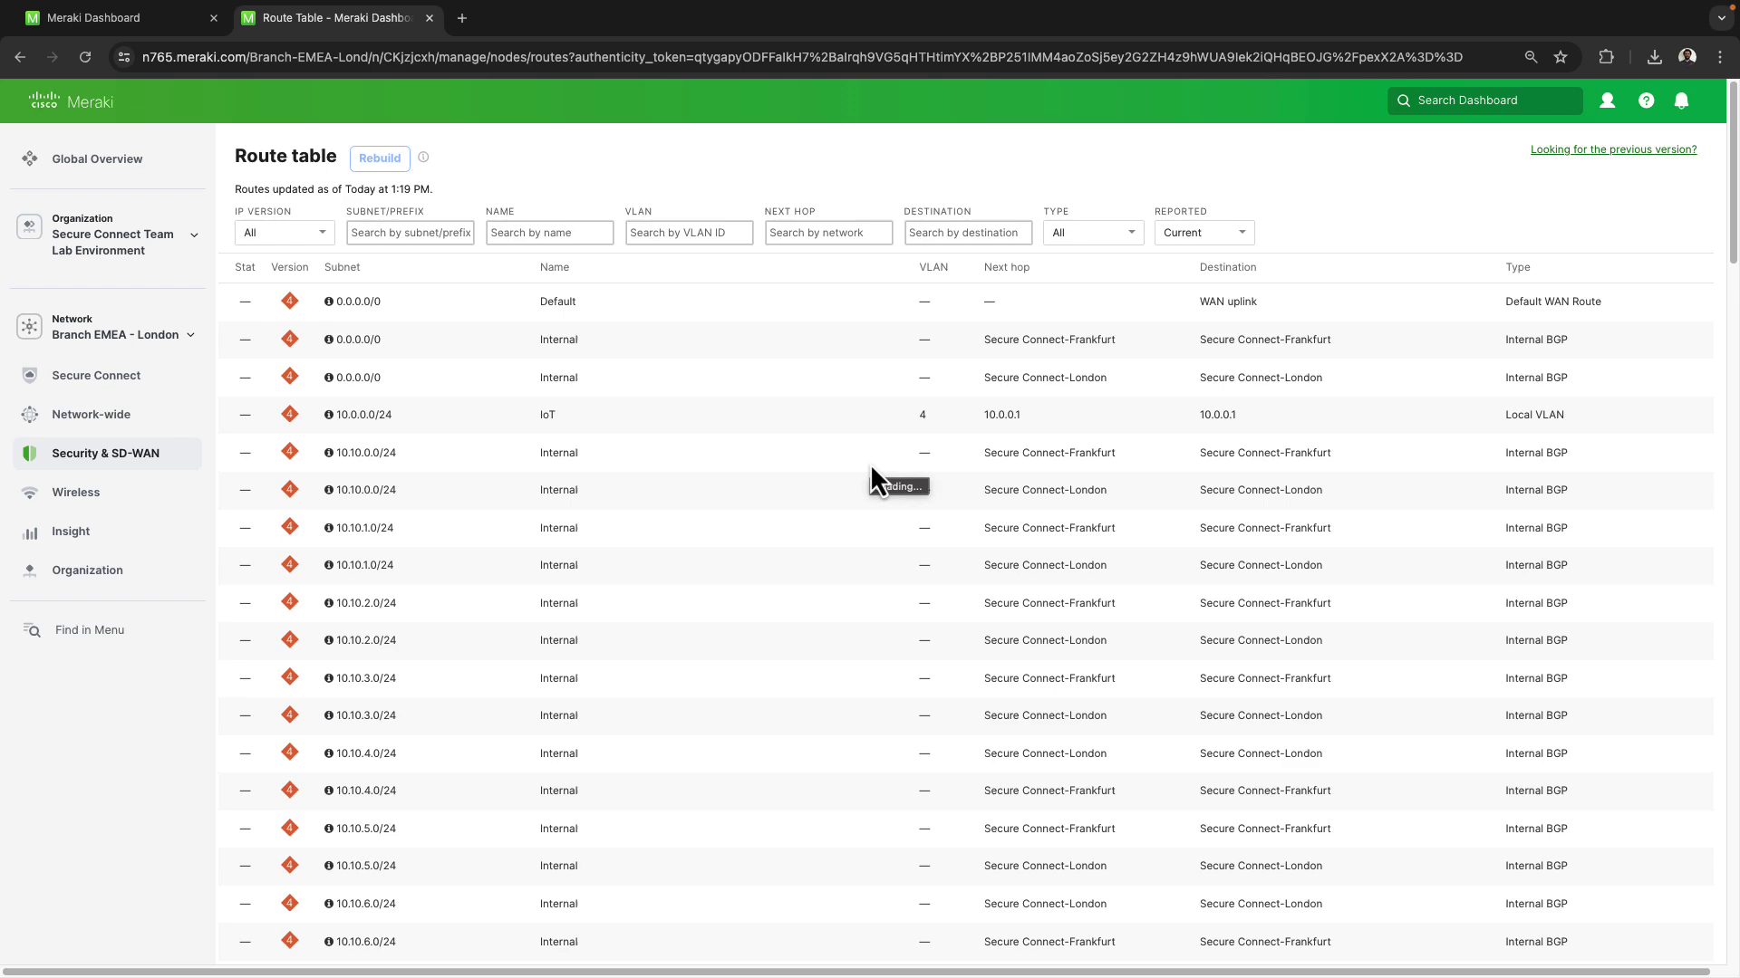
{"action": "left_click", "coordinate": [358, 275]}
{"action": "left_click_drag", "start_coordinate": [984, 378], "coordinate": [1133, 383]}
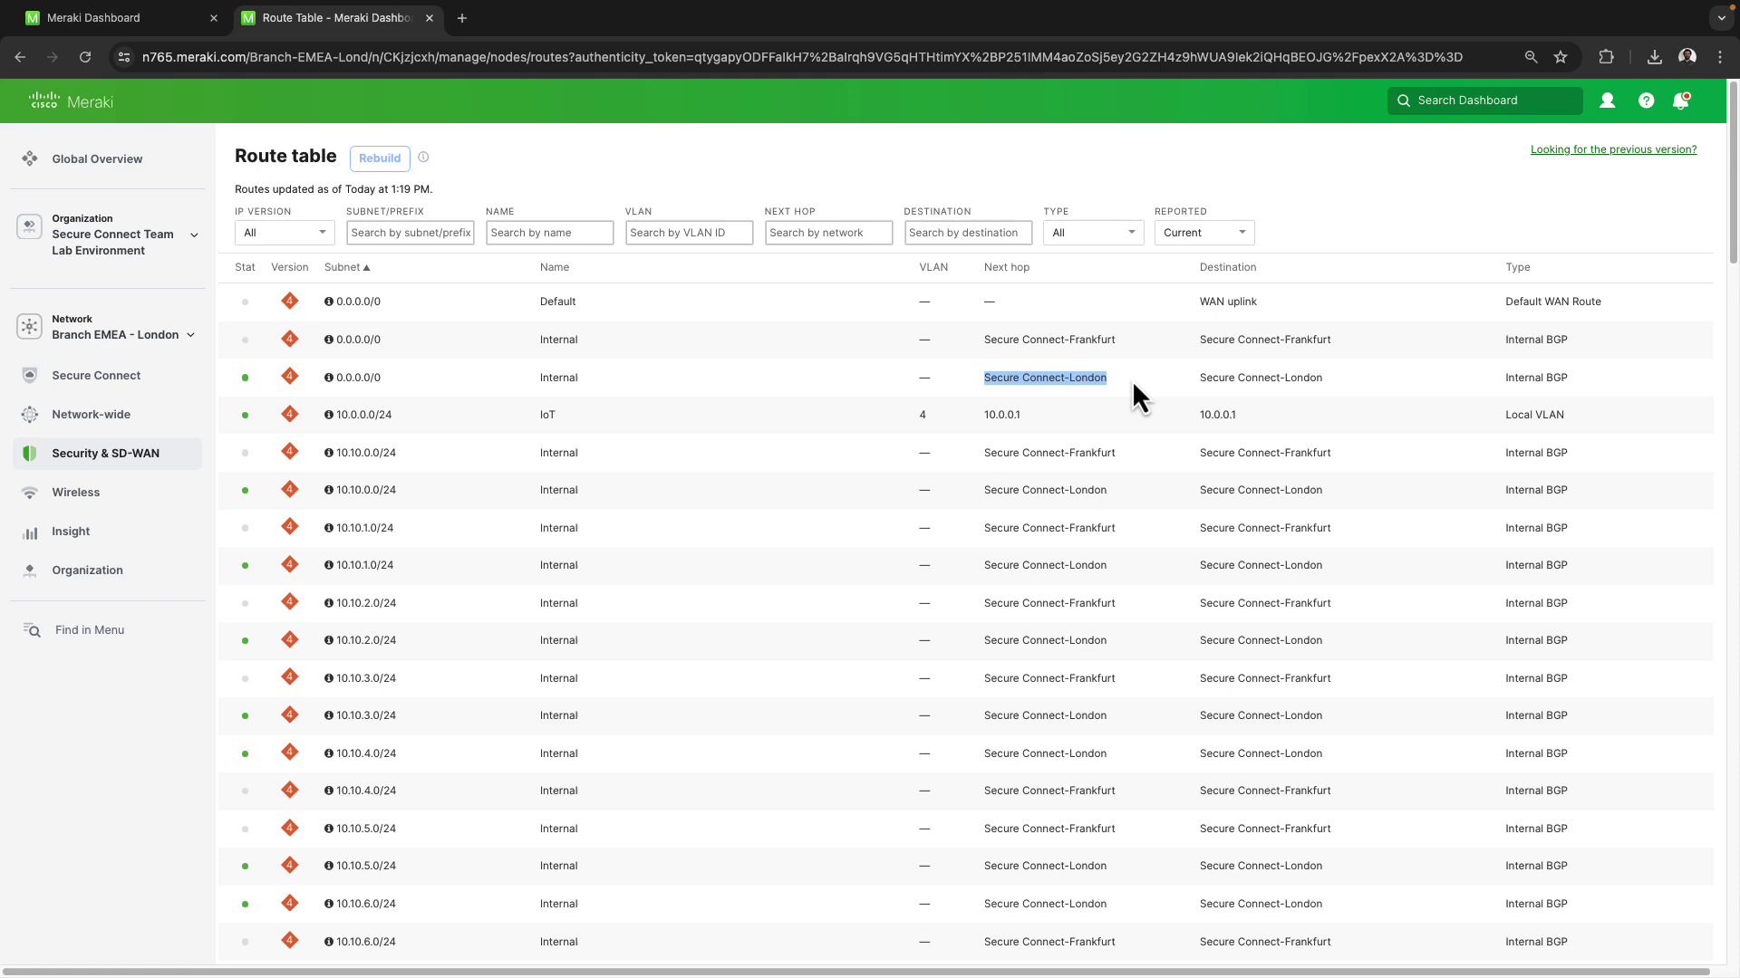
- Search Google for 'umbrella ip egress addresses' in a new tab
{"action": "key", "text": "ctrl+t"}
{"action": "type", "text": "umbrella "}
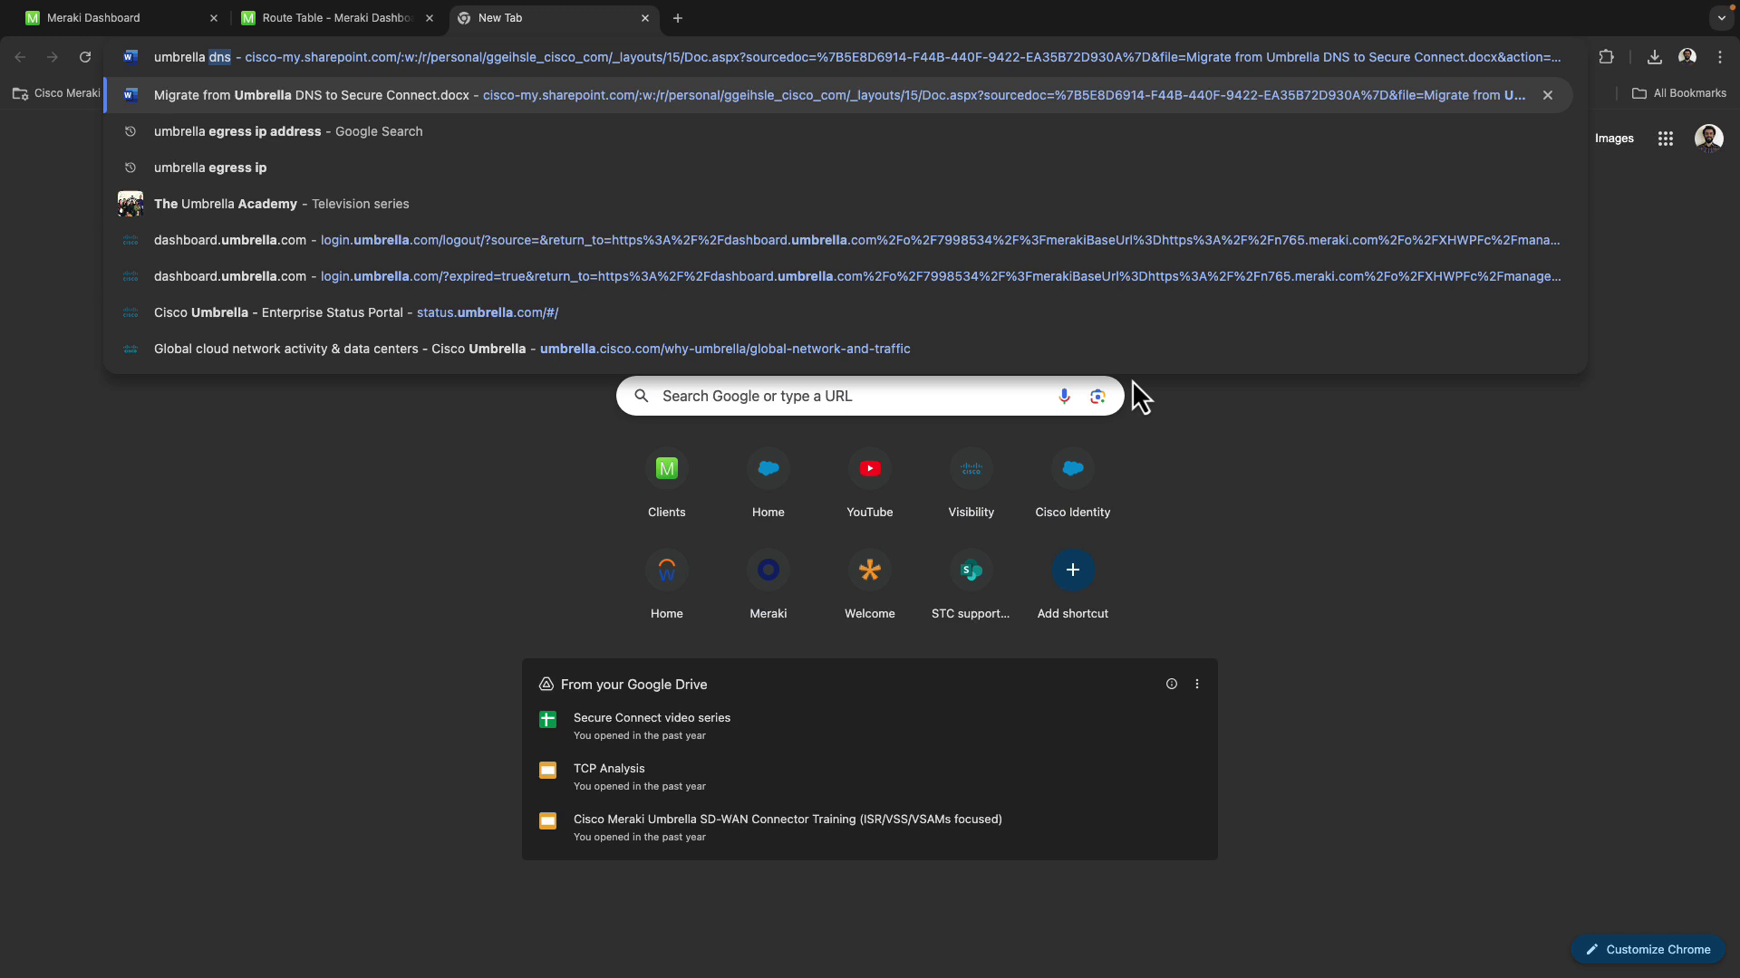
{"action": "type", "text": "ip eg"}
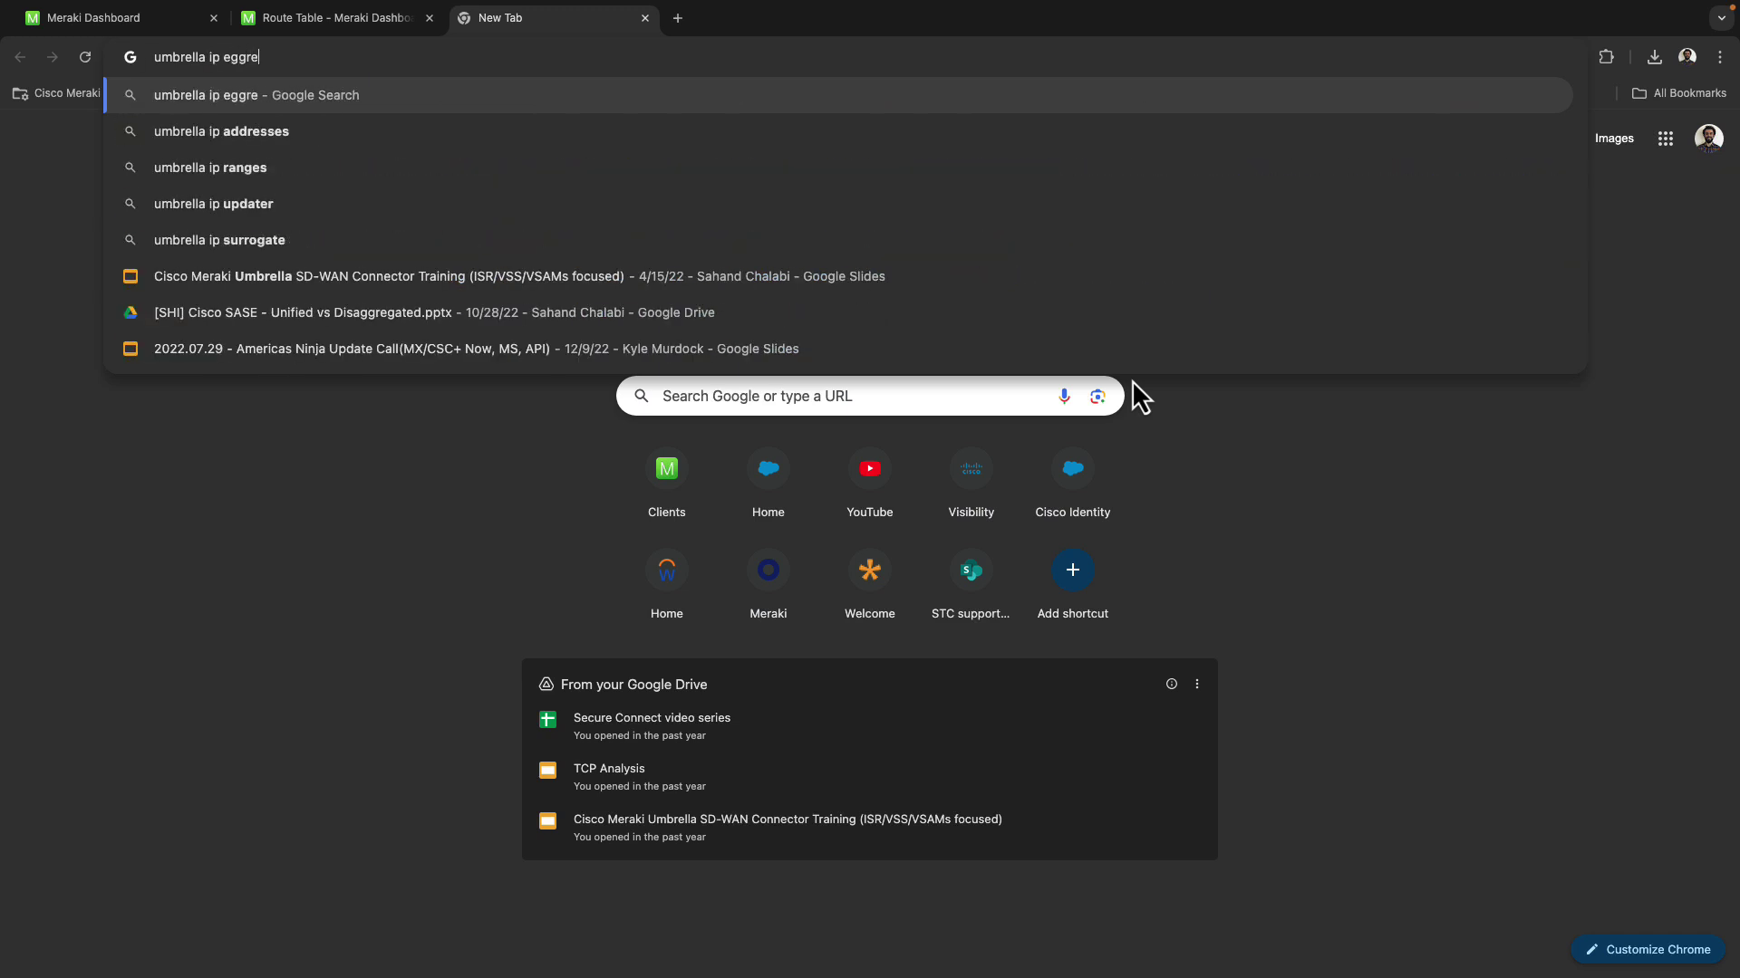
{"action": "type", "text": "ress addr"}
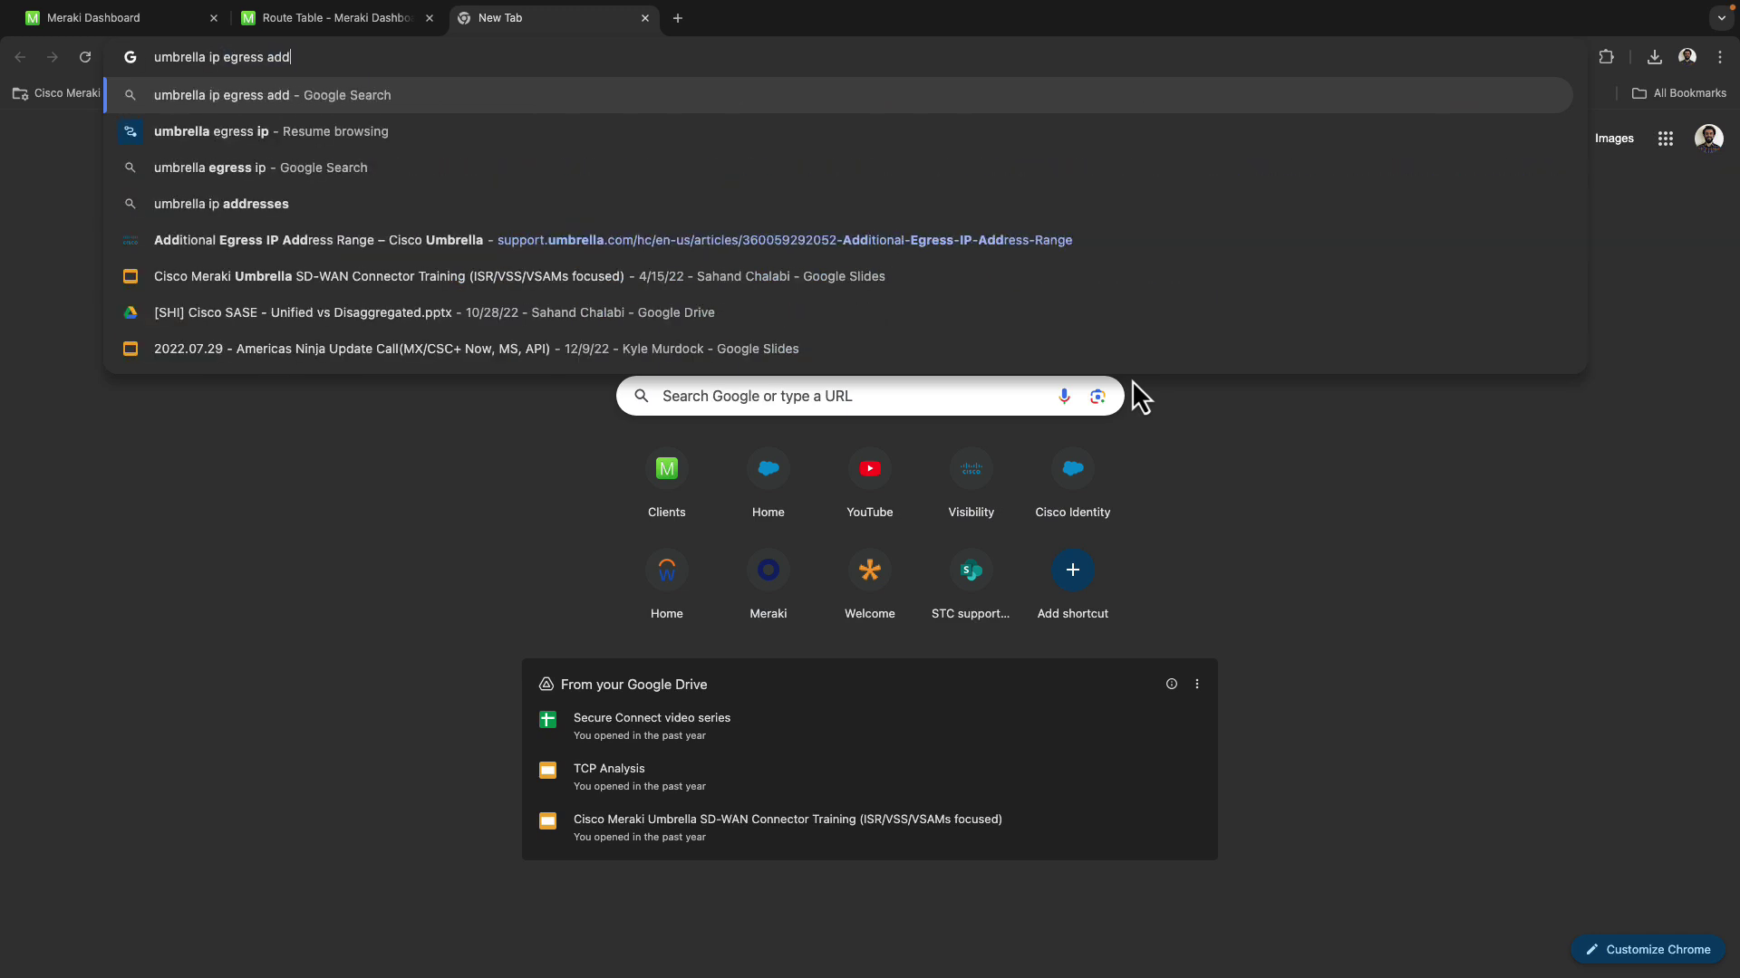
{"action": "type", "text": "esses"}
{"action": "key", "text": "Return"}
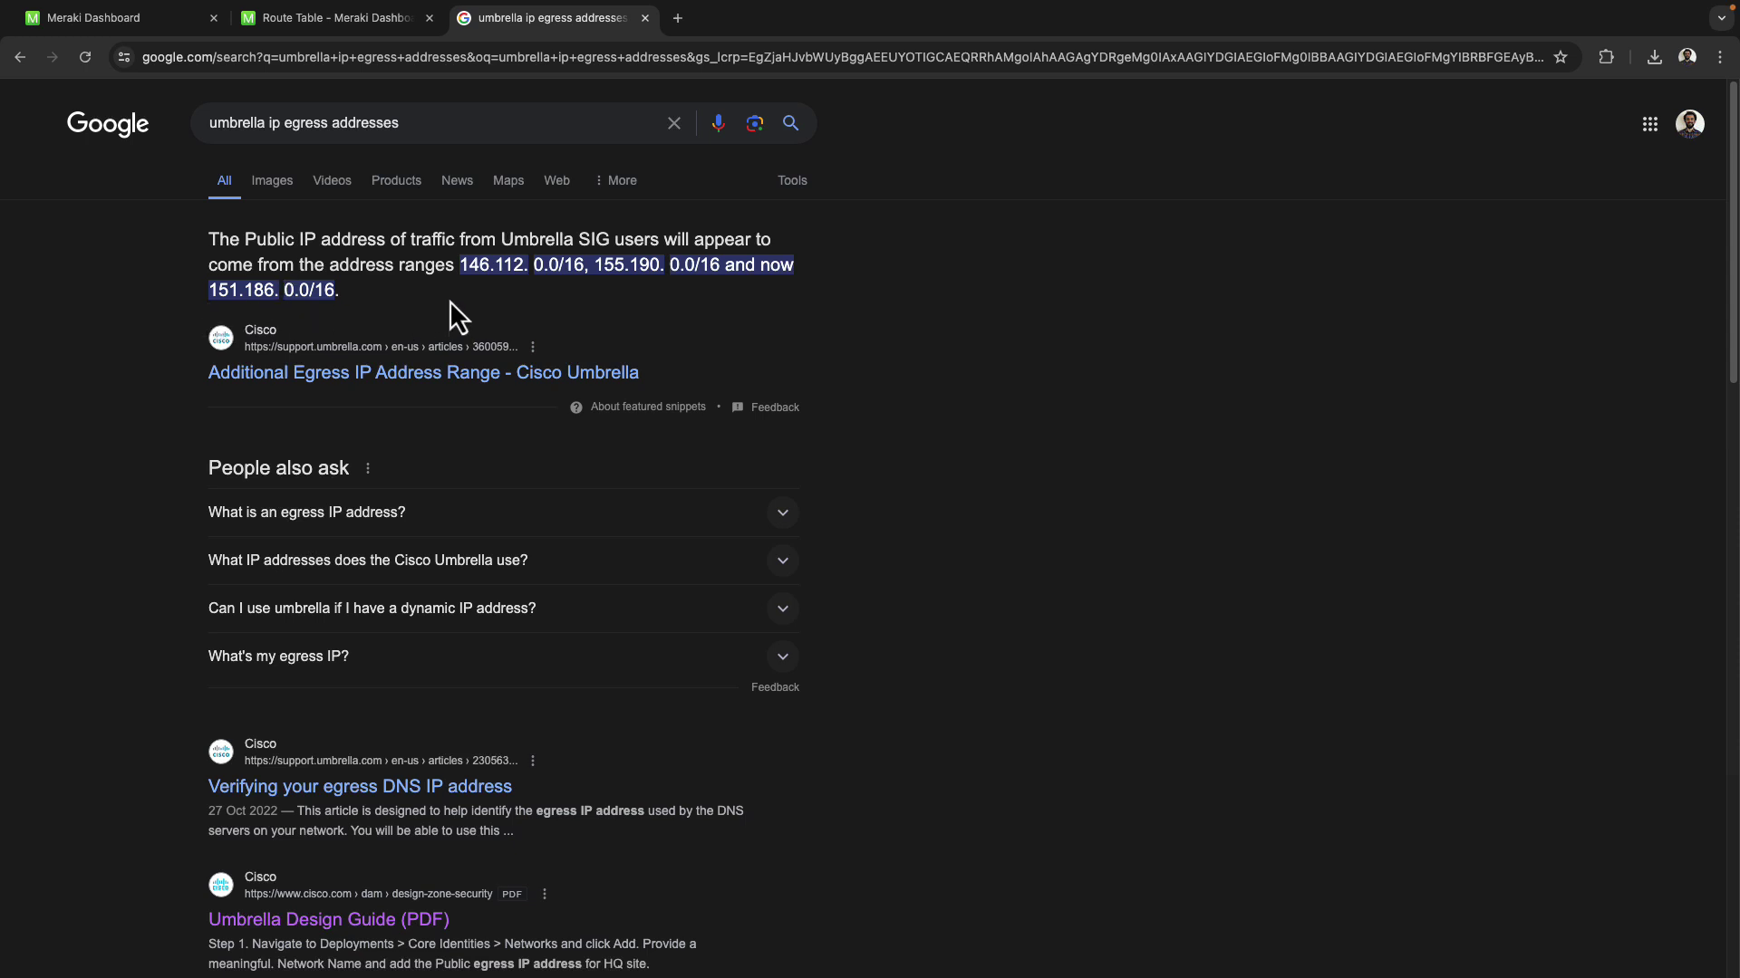
- Open whatismyipaddress.com in a new tab to see the public IP 155.190.33.4
{"action": "key", "text": "super+t"}
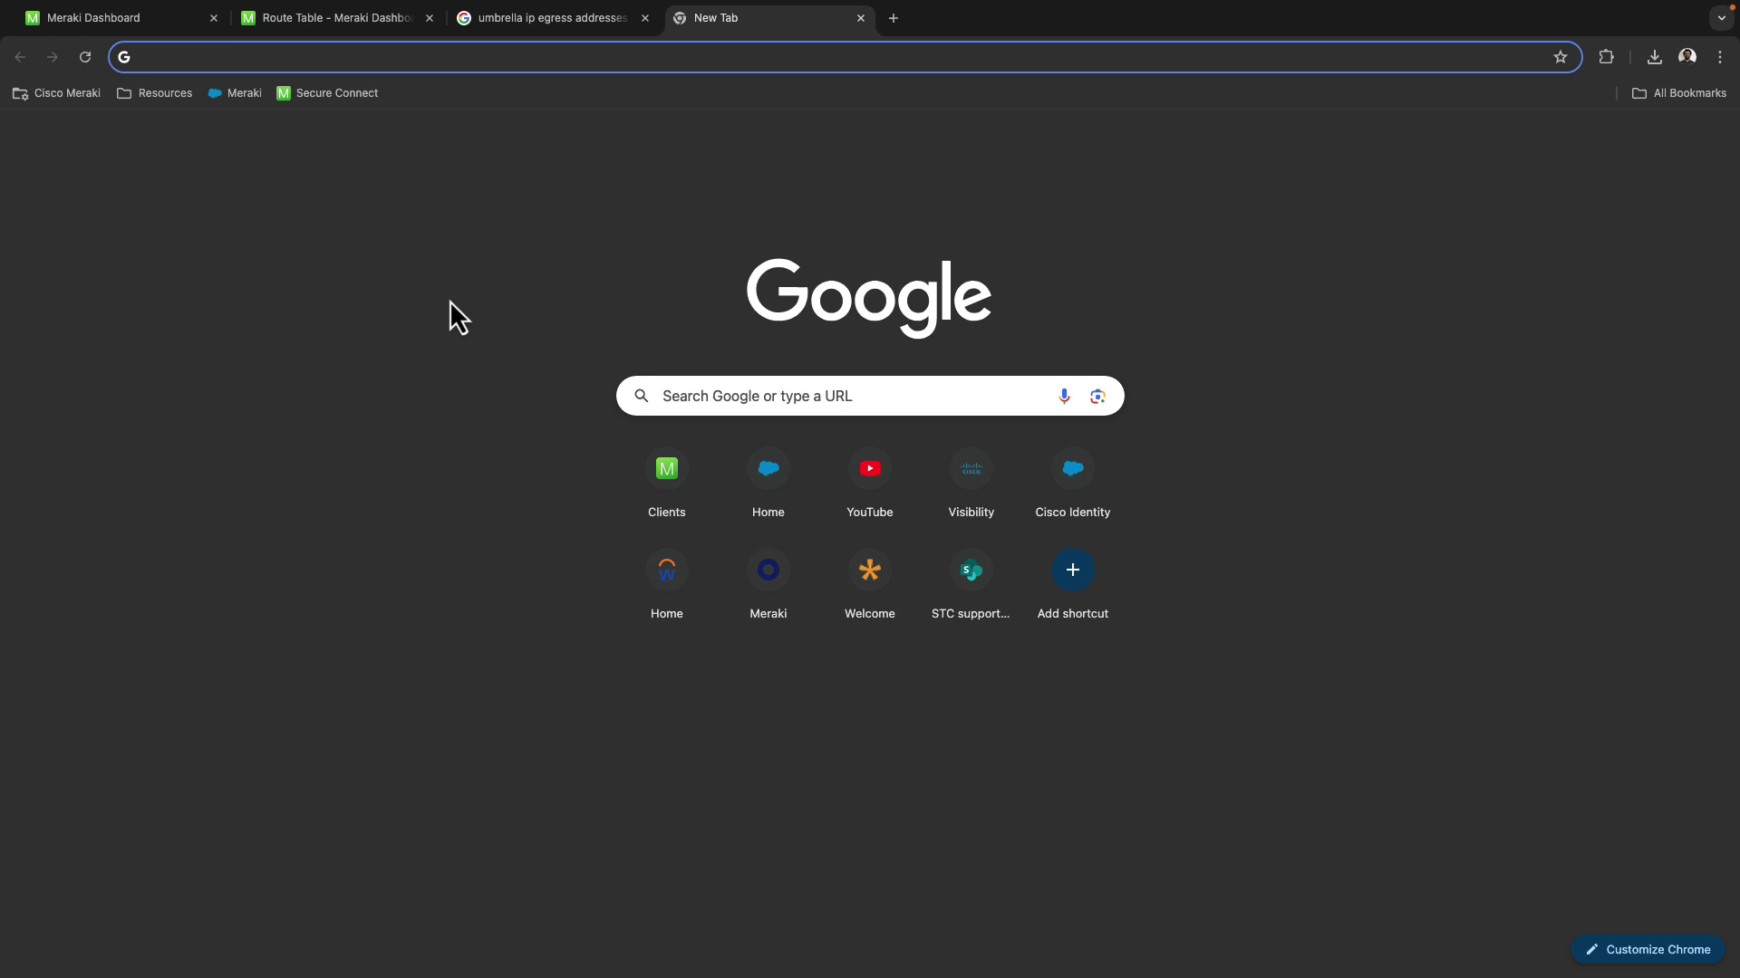
{"action": "type", "text": "what"}
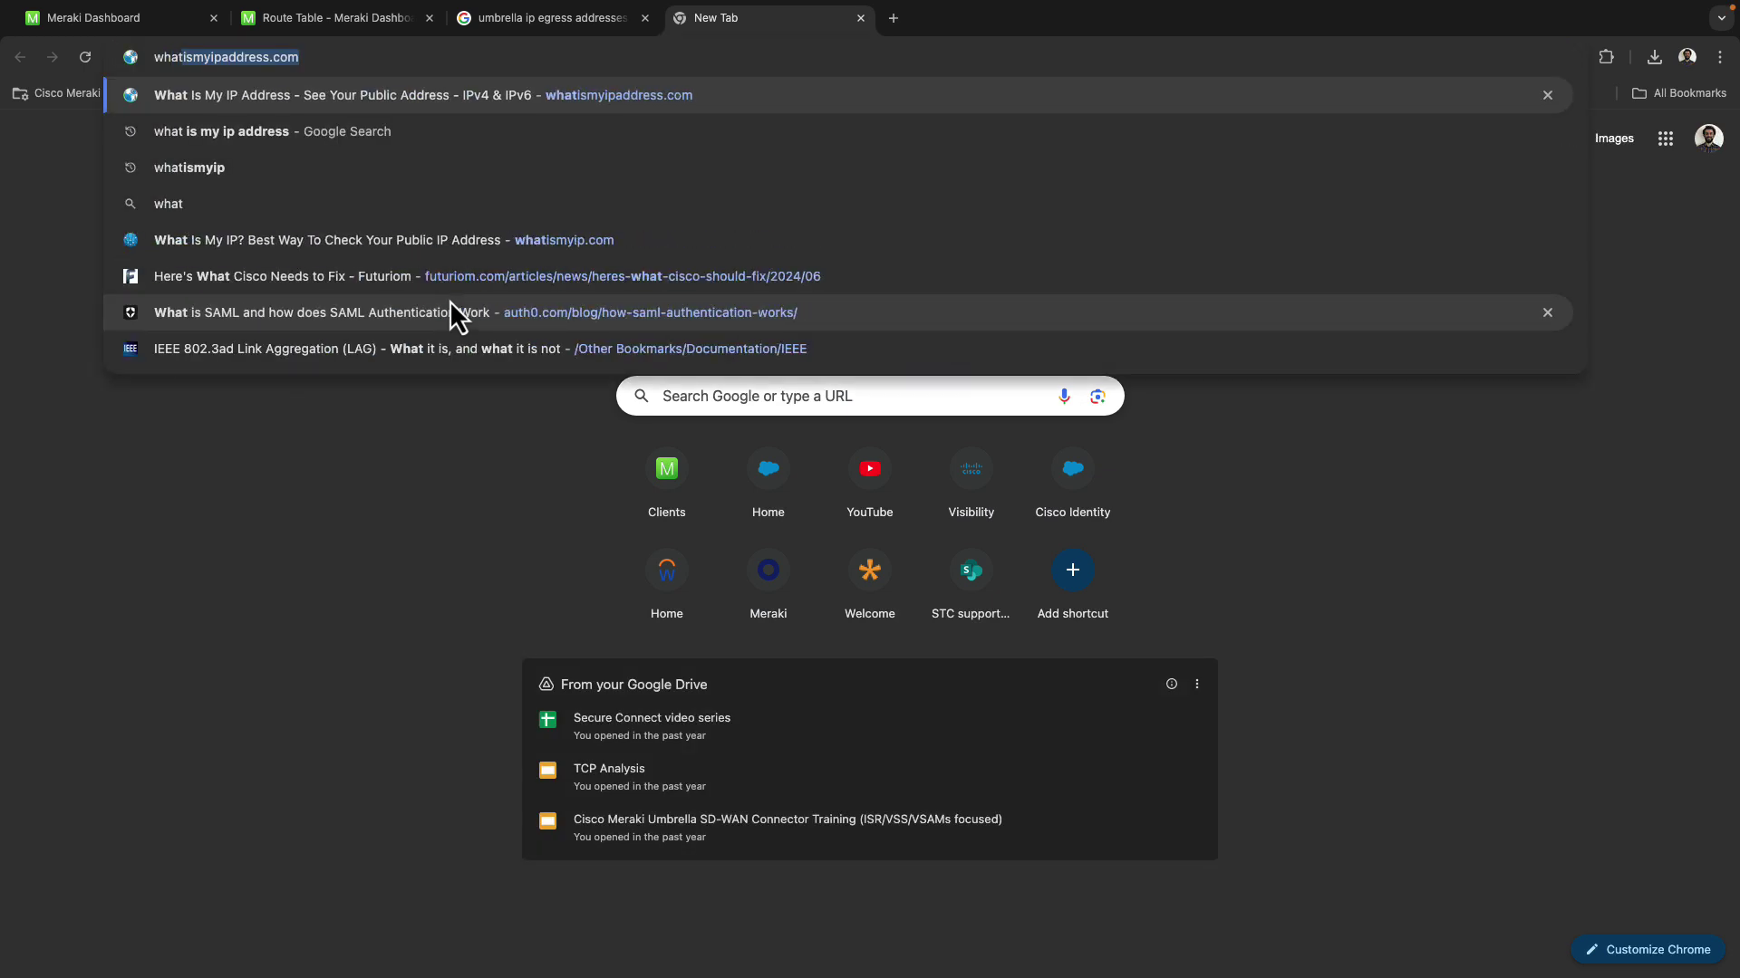
{"action": "key", "text": "Return"}
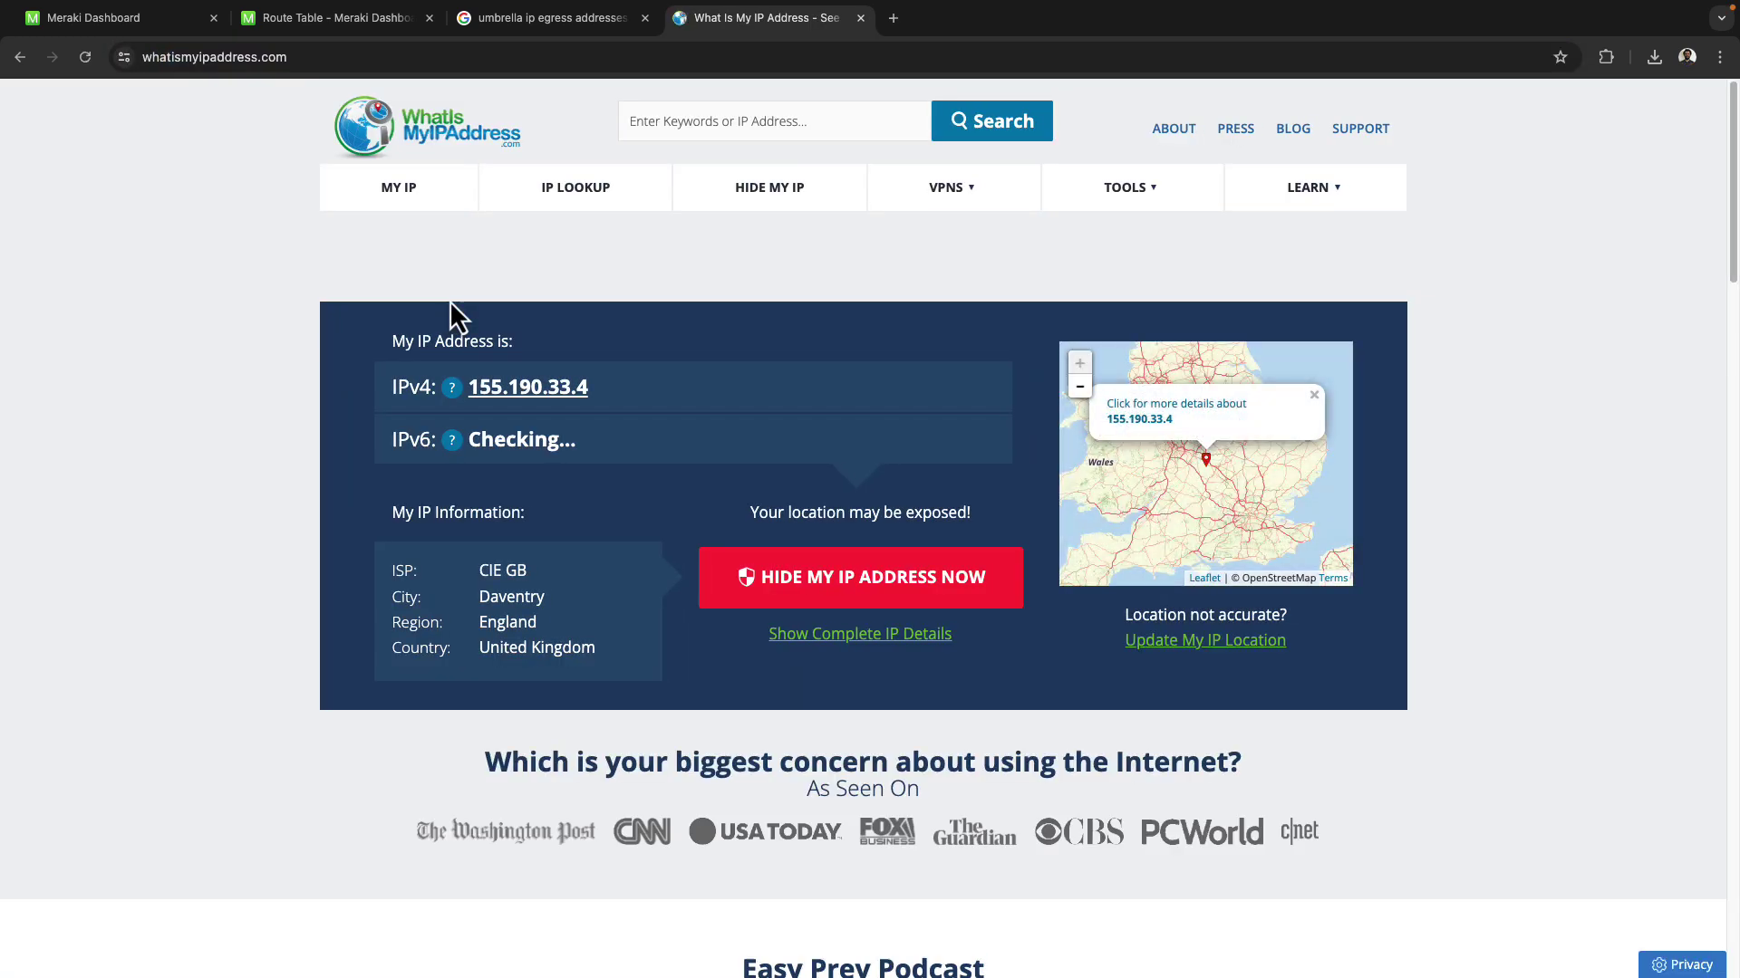